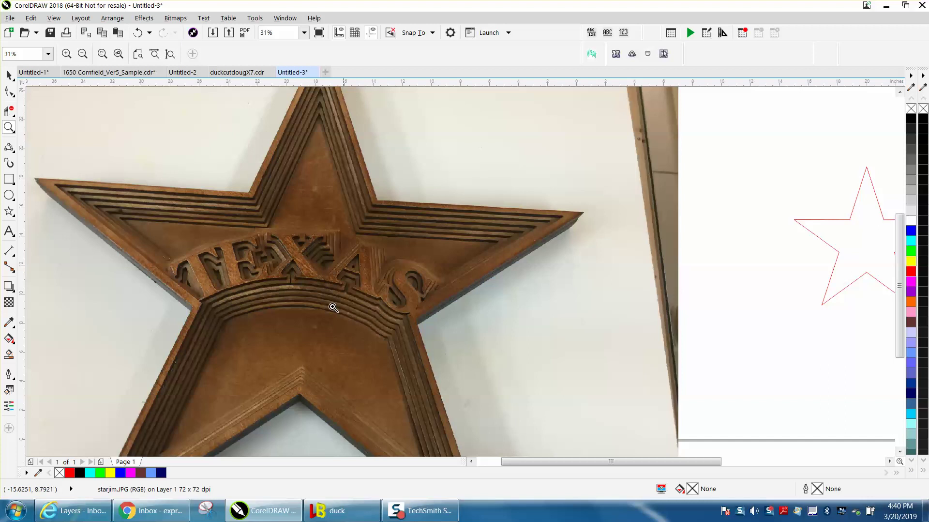
# Examine the grooves of the carved Texas star photo and the multicoloured nested star artwork up close
pyautogui.rightClick(369, 222)
pyautogui.rightClick(359, 223)
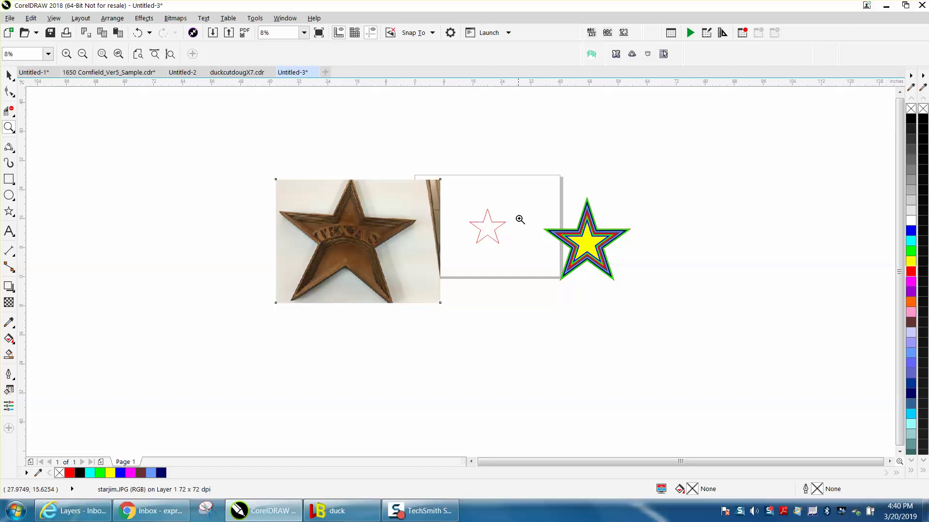
pyautogui.moveTo(554, 233); pyautogui.dragTo(633, 298)
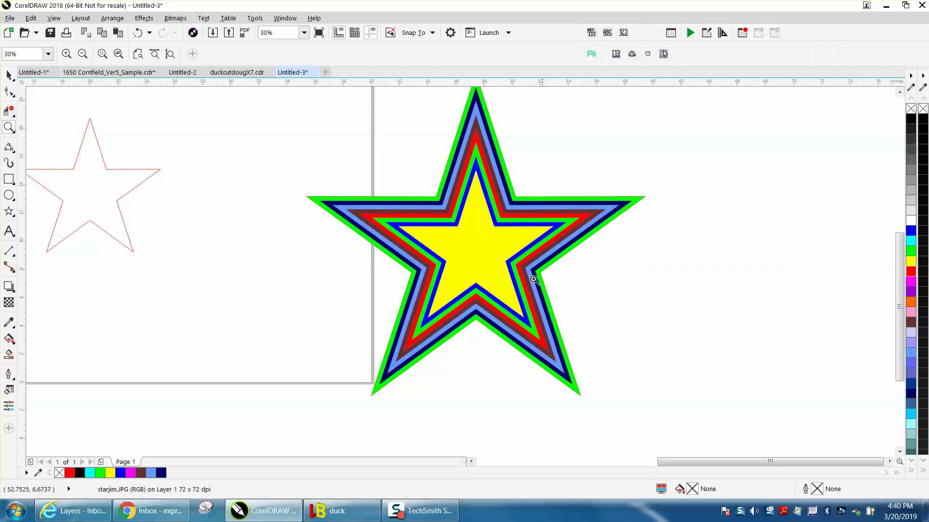
pyautogui.rightClick(491, 251)
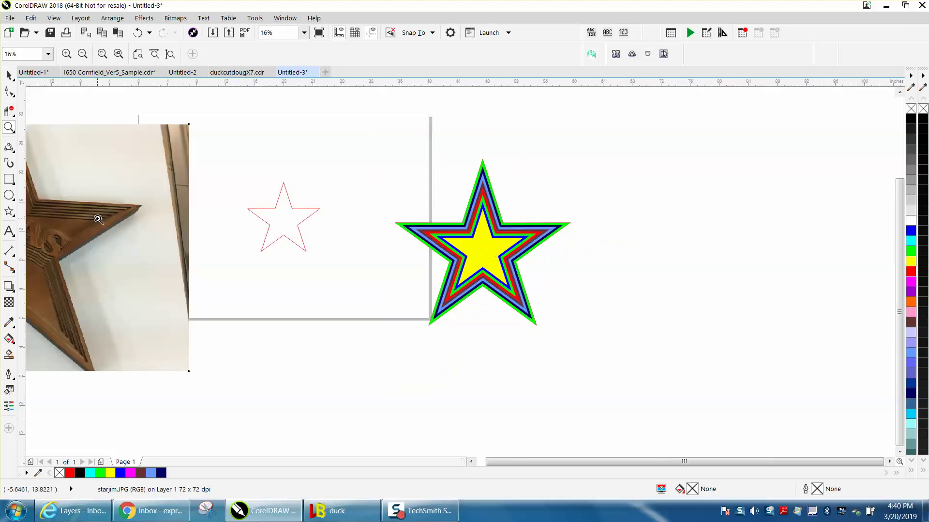
pyautogui.moveTo(97, 205); pyautogui.dragTo(143, 222)
pyautogui.scroll(-5, 190, 252)
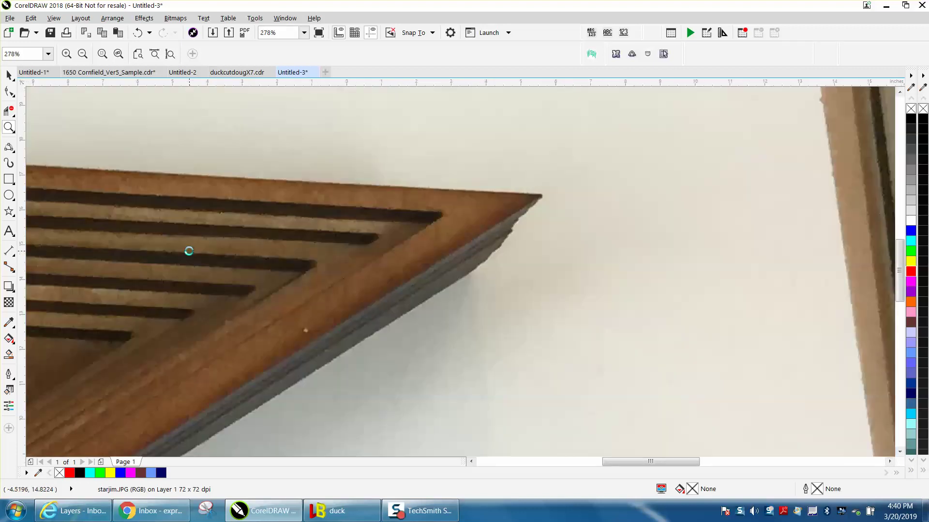
pyautogui.rightClick(254, 260)
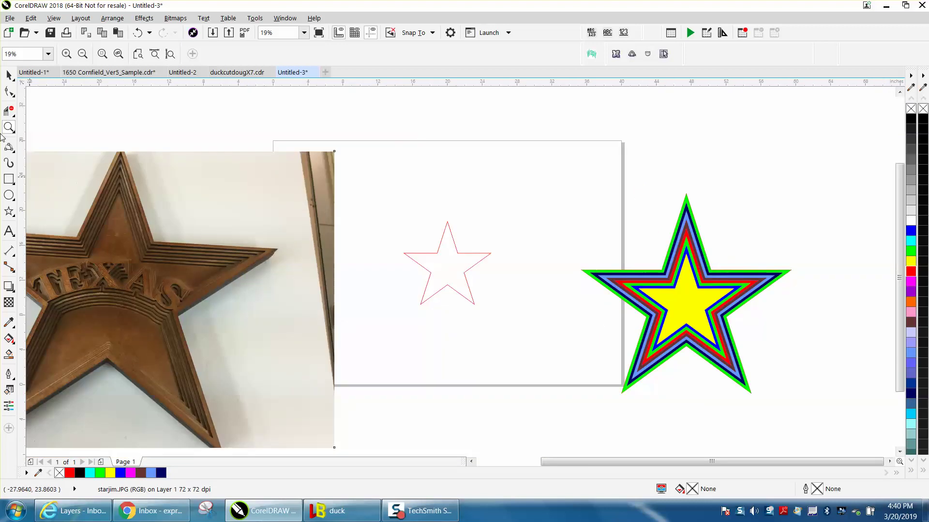
# Move the multicoloured nested star upward beside the page and delete the green star outline left behind
pyautogui.click(9, 75)
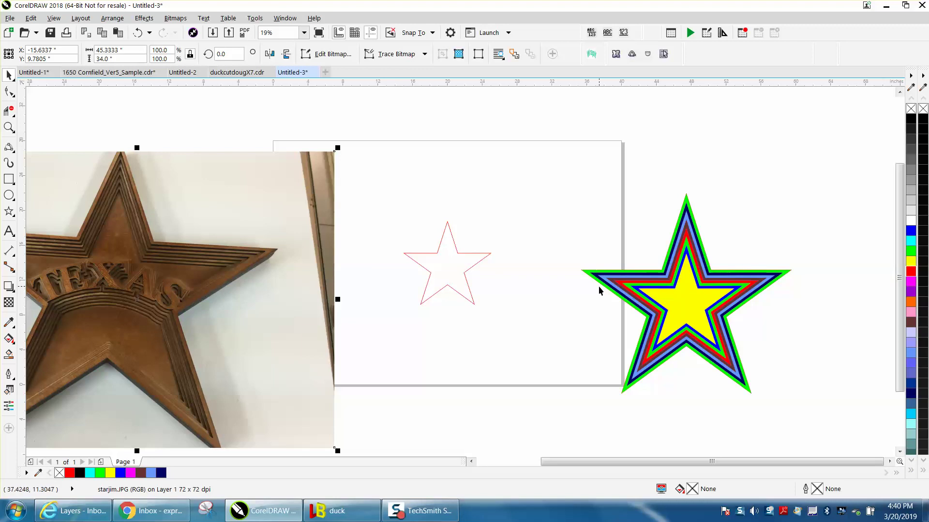
pyautogui.moveTo(581, 187); pyautogui.dragTo(825, 416)
pyautogui.press('Up')
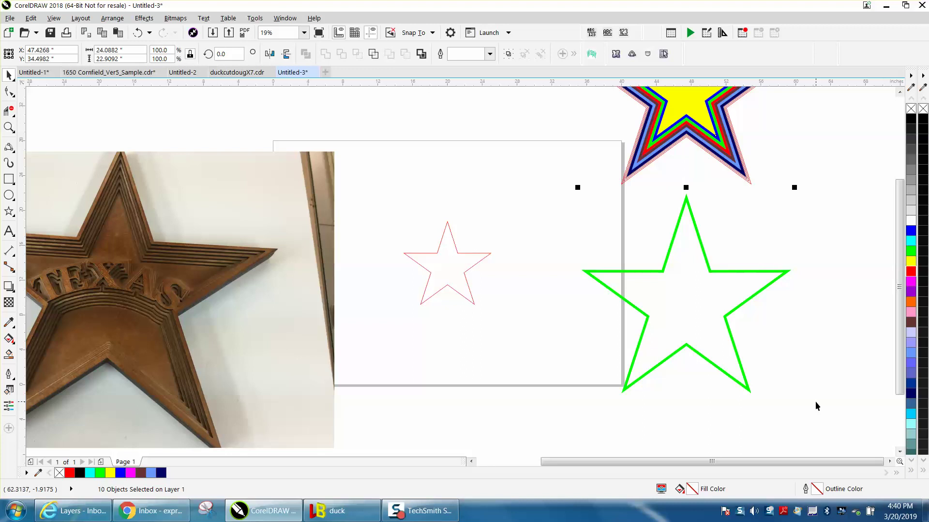
pyautogui.click(766, 277)
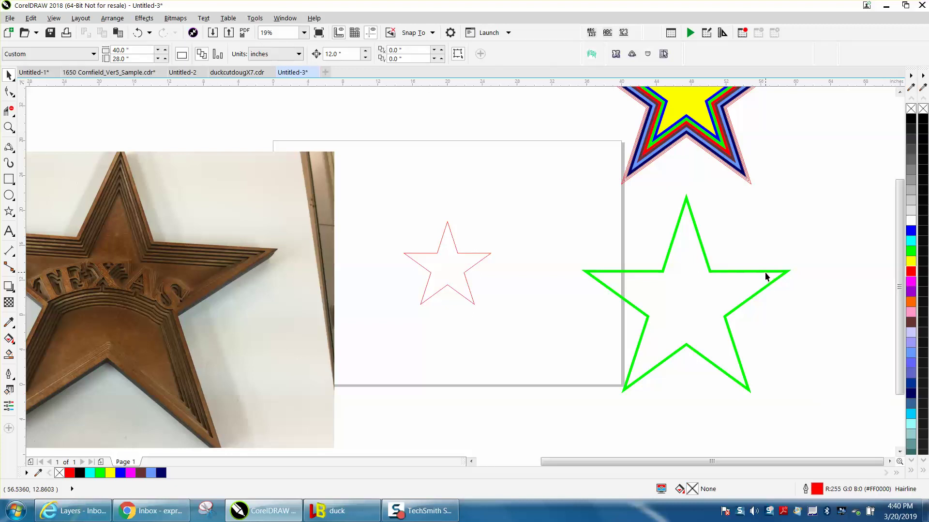
pyautogui.click(765, 272)
pyautogui.press('Delete')
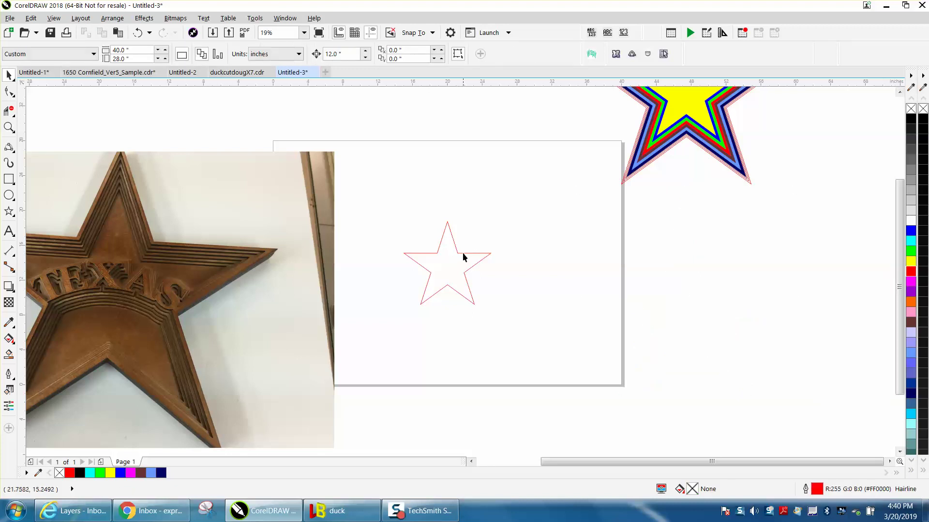
# Draw a trial five-pointed star with the Star tool near the page's right edge and delete it
pyautogui.click(462, 252)
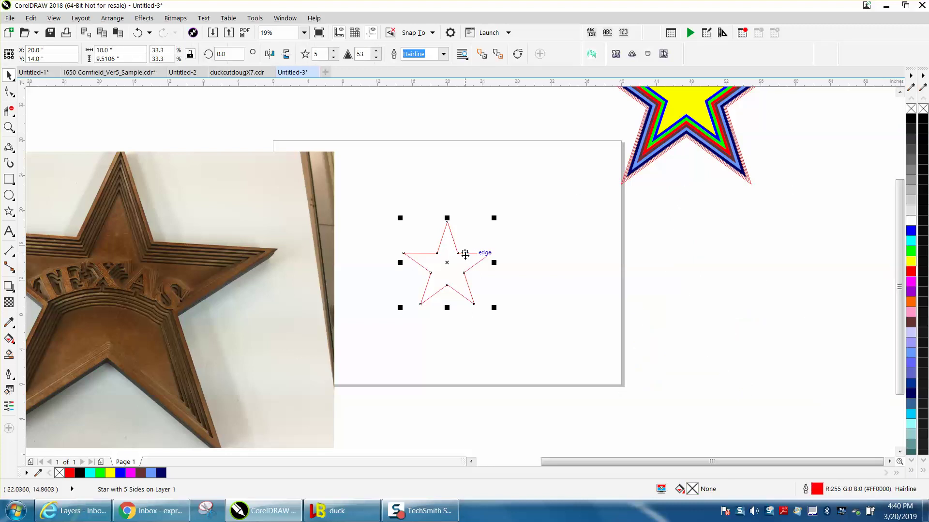
pyautogui.click(15, 217)
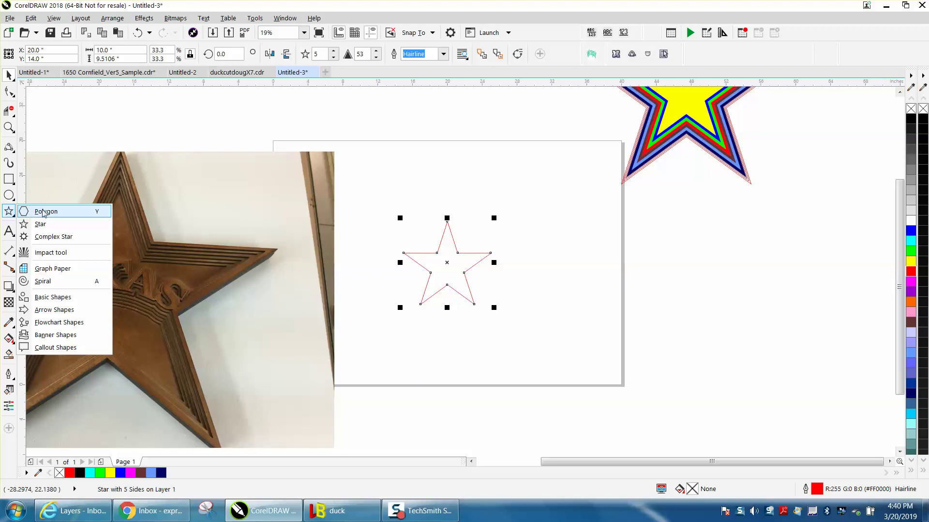
pyautogui.click(9, 211)
pyautogui.click(9, 211)
pyautogui.click(40, 223)
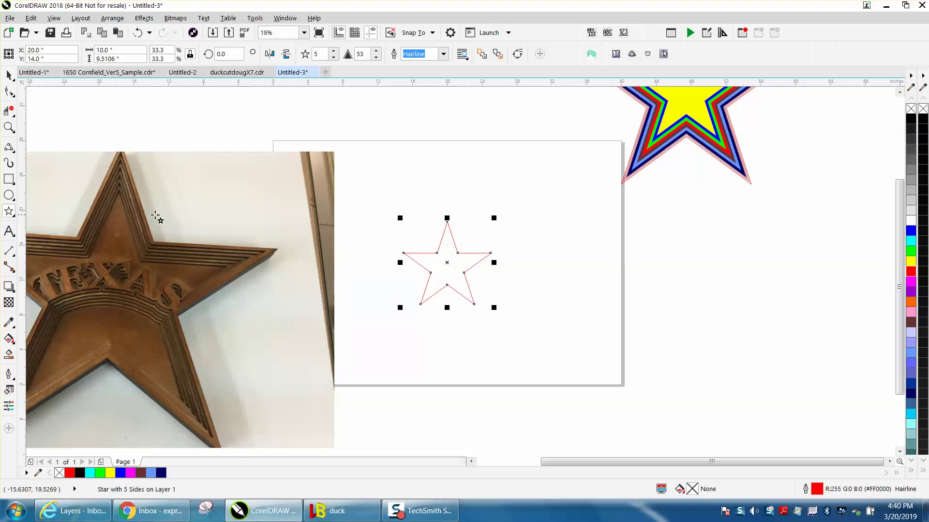
pyautogui.moveTo(726, 230); pyautogui.dragTo(595, 351)
pyautogui.press('Delete')
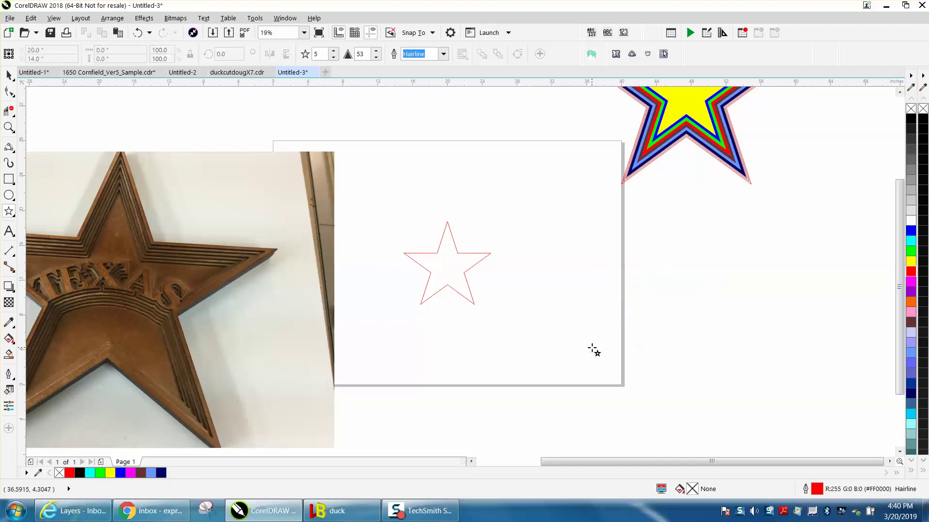
# Apply an inside contour with 7 steps and a 0.125 inch offset to the red star on the page
pyautogui.click(9, 75)
pyautogui.click(472, 256)
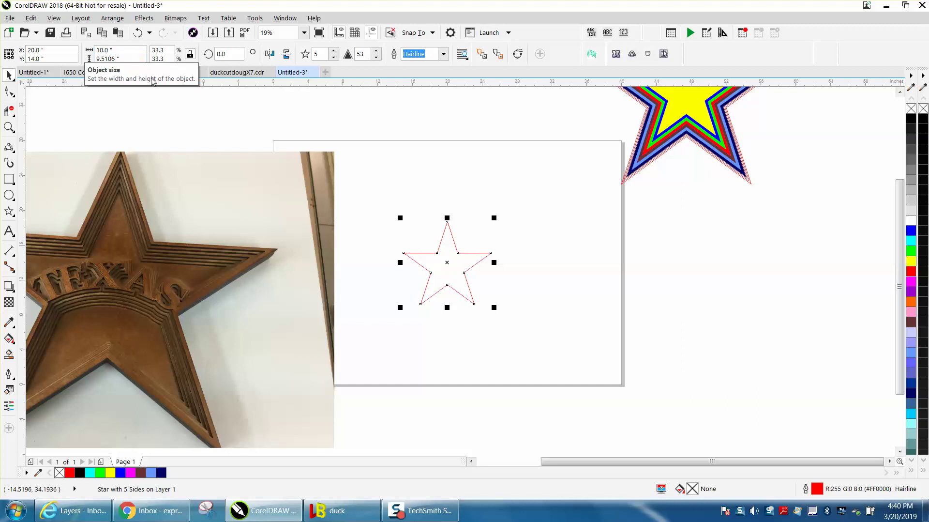
pyautogui.click(144, 19)
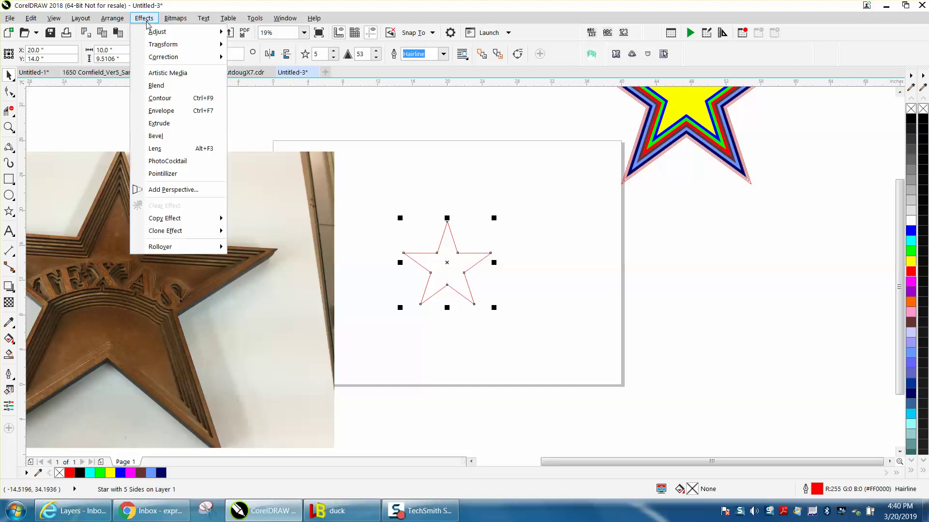
pyautogui.click(158, 97)
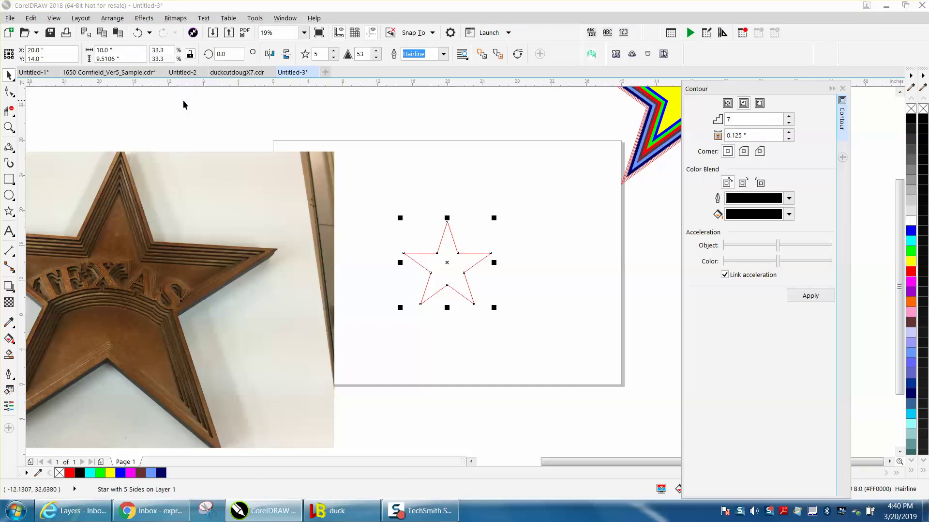
pyautogui.click(744, 103)
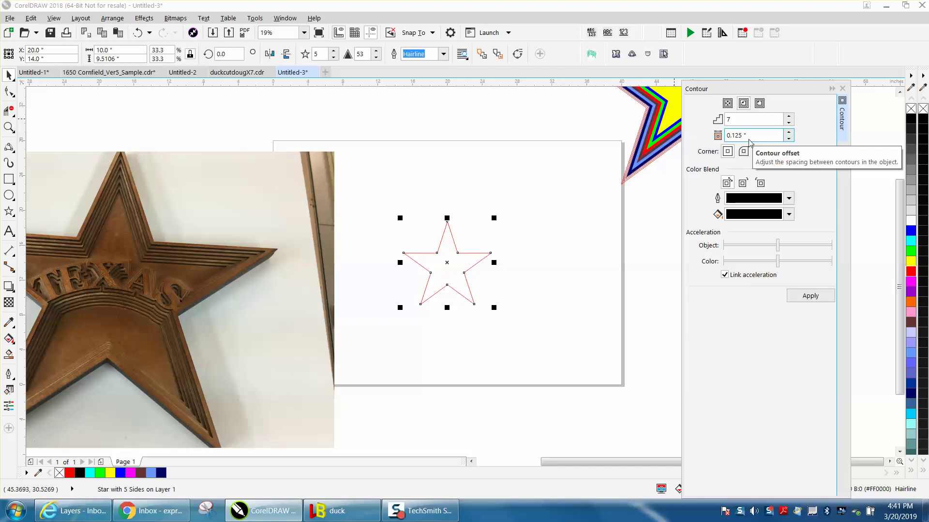
pyautogui.click(810, 297)
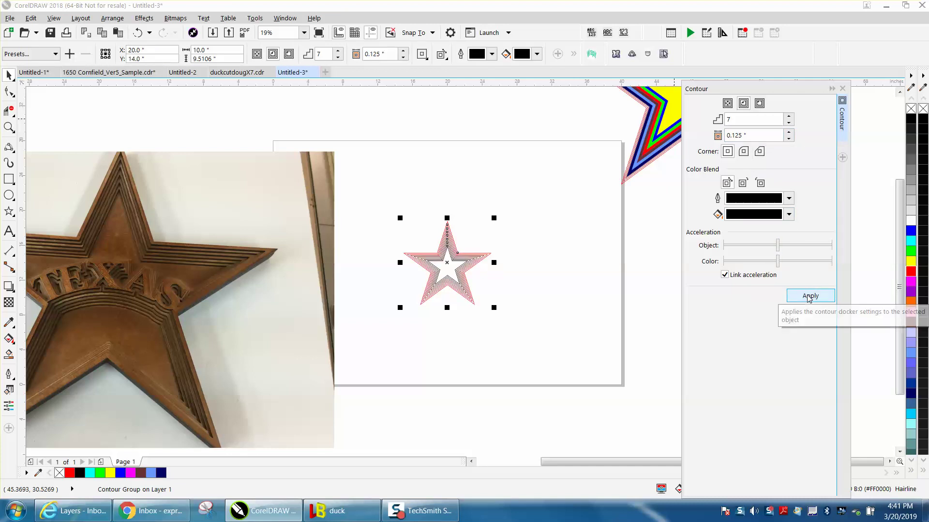
# Break the star's contour group apart so the contour lines are separate from the original star
pyautogui.click(9, 128)
pyautogui.moveTo(370, 211); pyautogui.dragTo(705, 373)
pyautogui.click(9, 73)
pyautogui.doubleClick(9, 74)
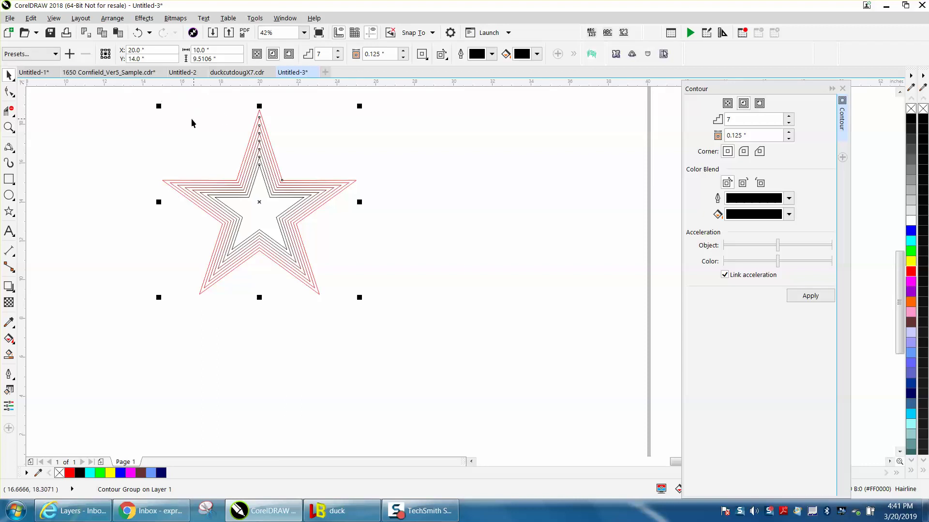
pyautogui.moveTo(130, 94); pyautogui.dragTo(442, 315)
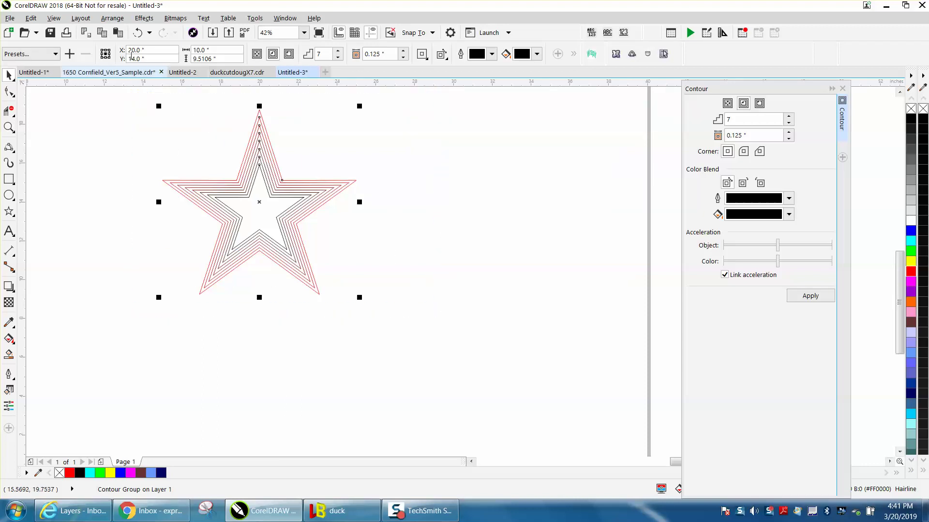
pyautogui.click(112, 18)
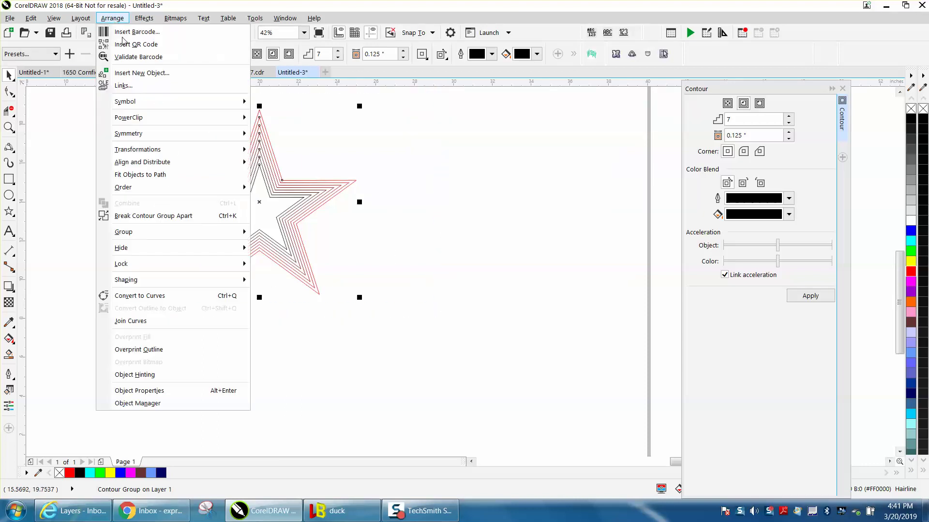
pyautogui.click(155, 216)
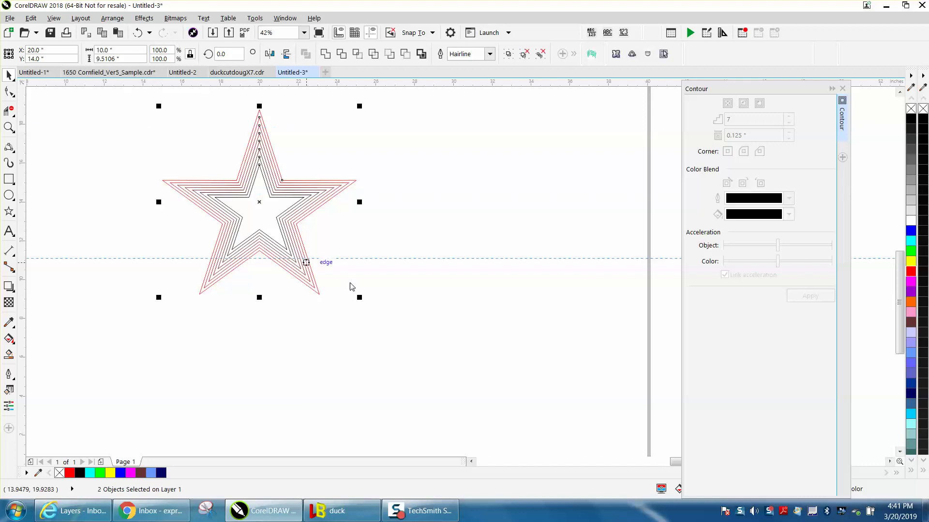
# Group the outer red star together with its set of inner contour lines
pyautogui.click(369, 287)
pyautogui.click(148, 105)
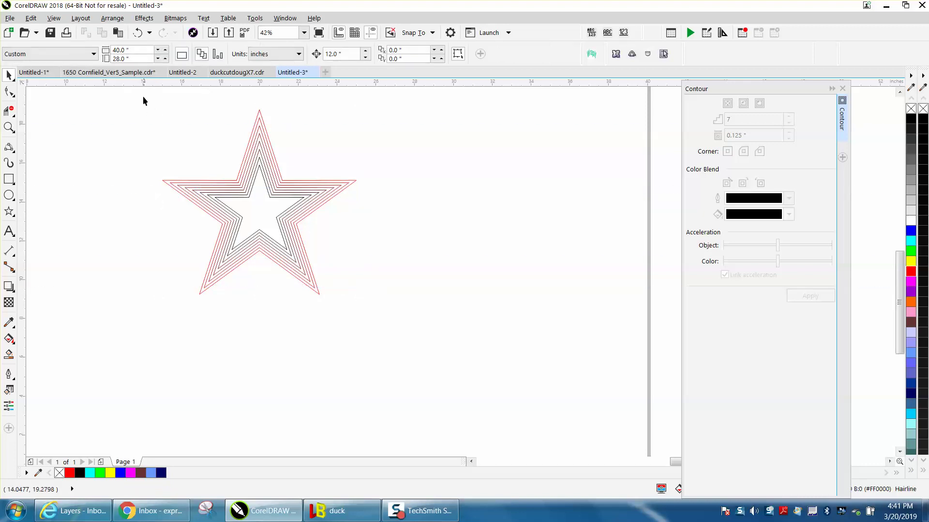
pyautogui.moveTo(423, 334); pyautogui.dragTo(145, 96)
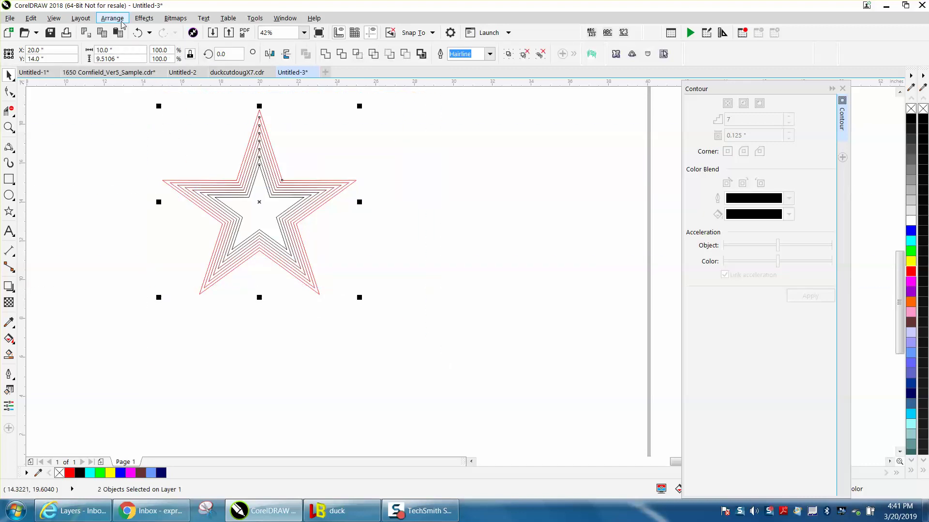
pyautogui.click(112, 17)
pyautogui.moveTo(176, 232)
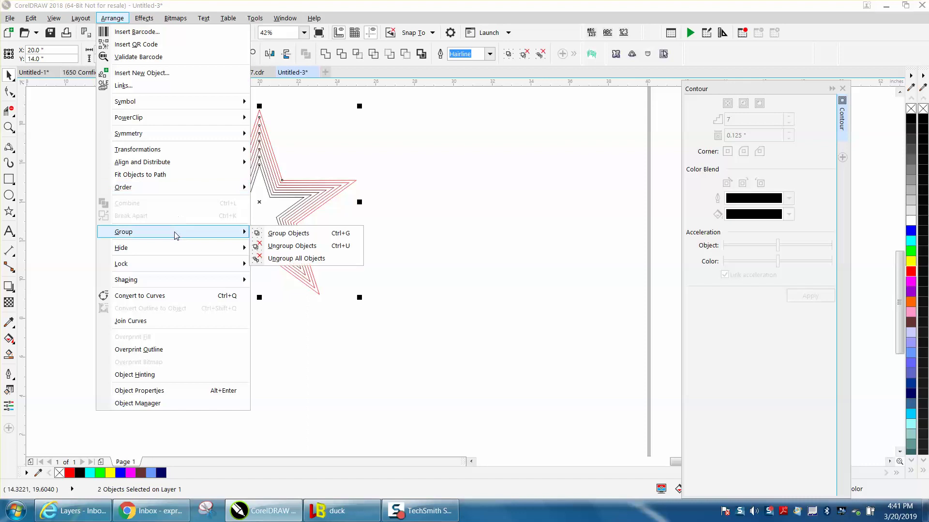
pyautogui.click(288, 234)
# Ungroup the combined star and contour group, leaving nothing selected
pyautogui.click(113, 18)
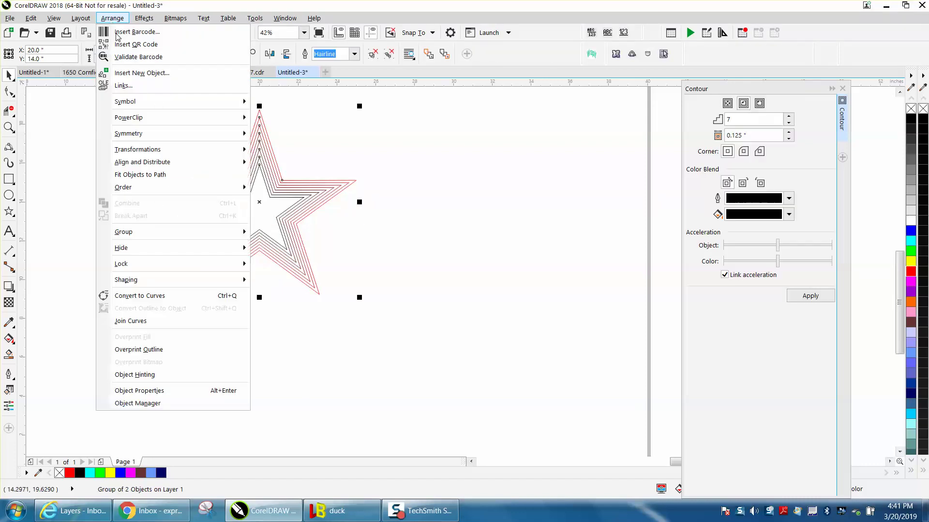
pyautogui.moveTo(156, 230)
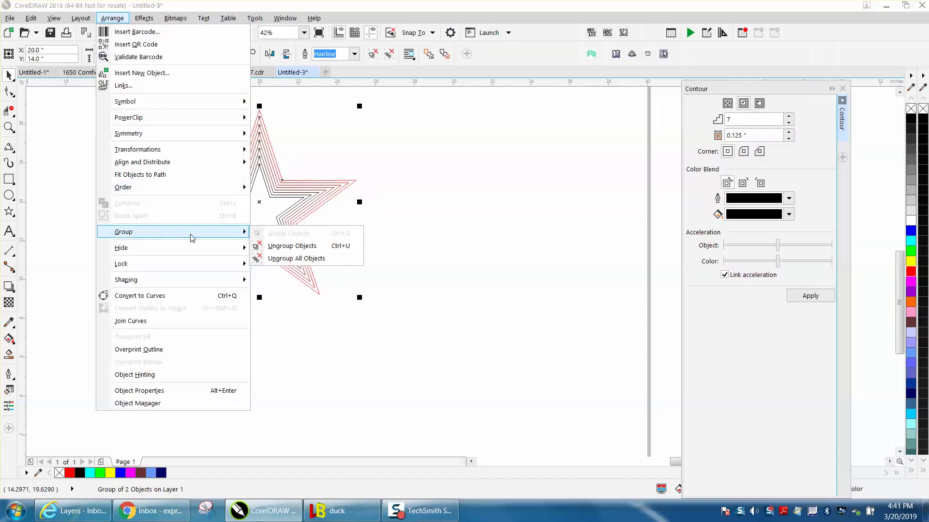
pyautogui.click(290, 245)
pyautogui.click(373, 248)
# Duplicate the outer red star, placing the copy 12 inches below the original
pyautogui.scroll(-2, 359, 180)
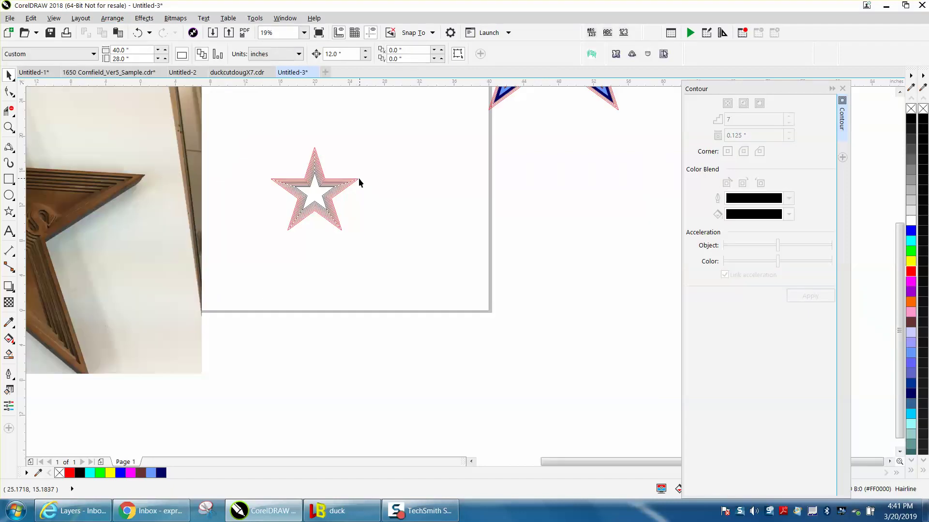
pyautogui.click(357, 179)
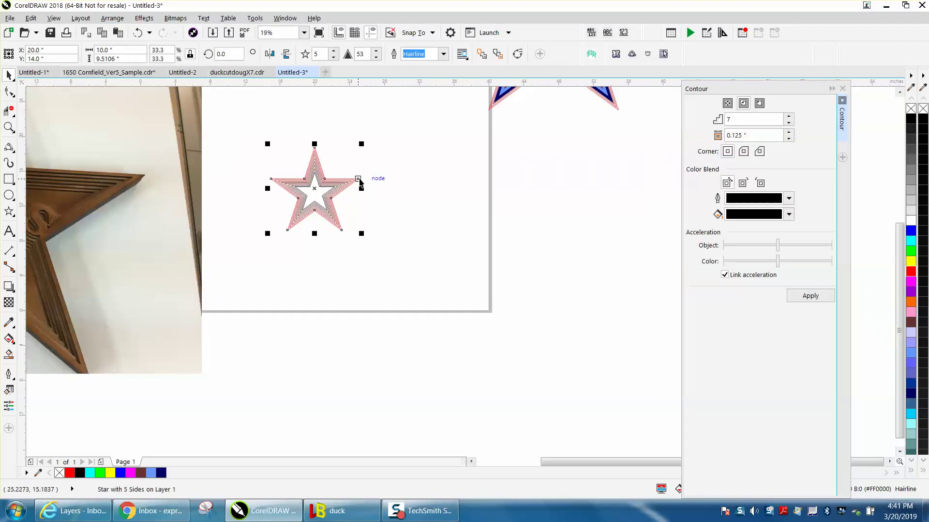
pyautogui.hotkey('ctrl', 'd')
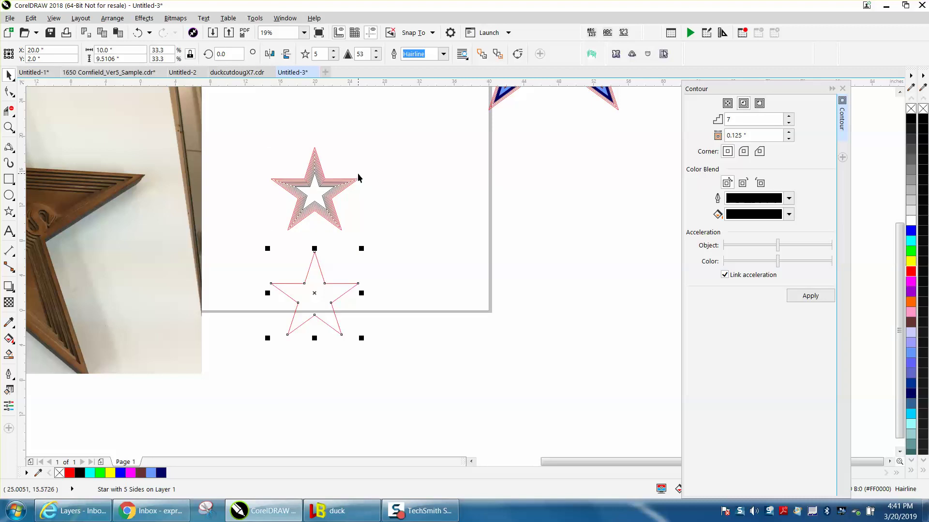
# Duplicate the lower star, placing the new copy 6 inches to its right
pyautogui.click(9, 127)
pyautogui.moveTo(229, 141); pyautogui.dragTo(504, 364)
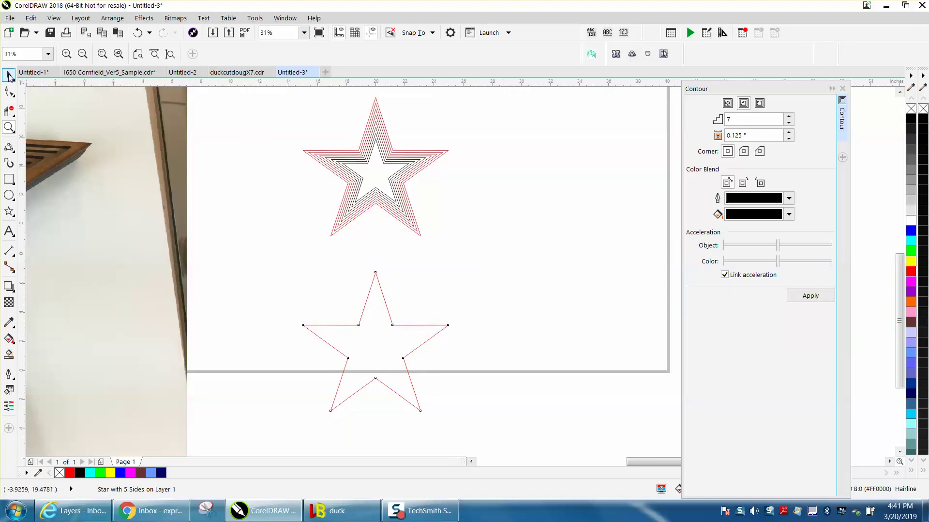
pyautogui.click(9, 75)
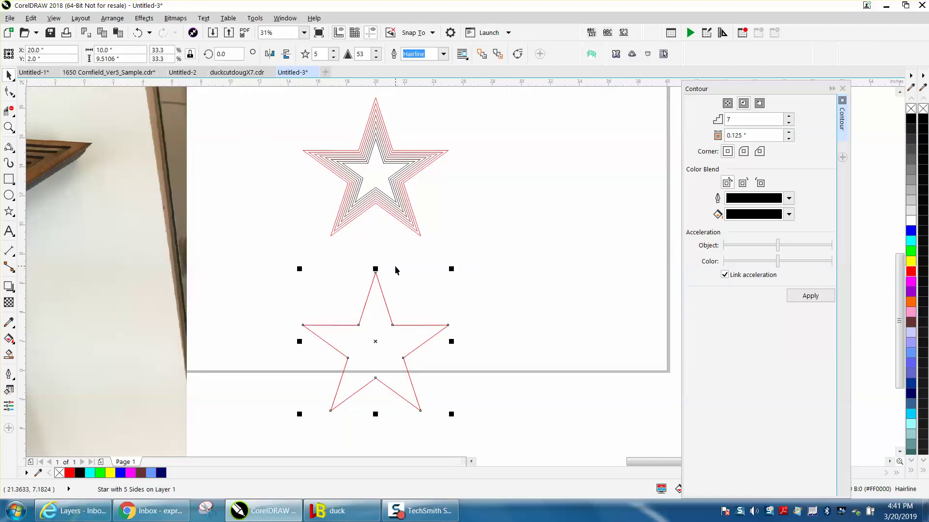
pyautogui.hotkey('ctrl', 'd')
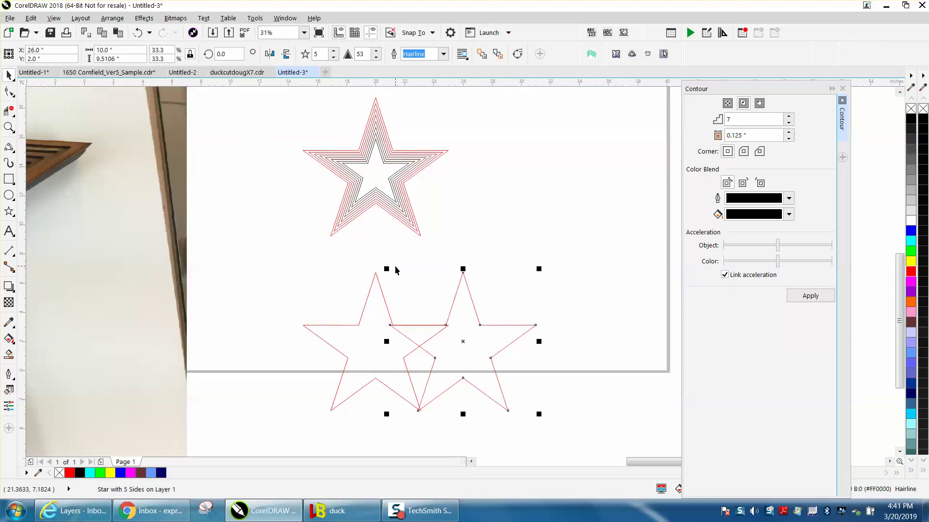
# Nudge the new star copy 12 inches down and back up again
pyautogui.hotkey('shift', 'Down')
pyautogui.hotkey('shift', 'Down')
pyautogui.hotkey('shift', 'Down')
pyautogui.hotkey('shift', 'Down')
pyautogui.hotkey('shift', 'Down')
pyautogui.hotkey('shift', 'Down')
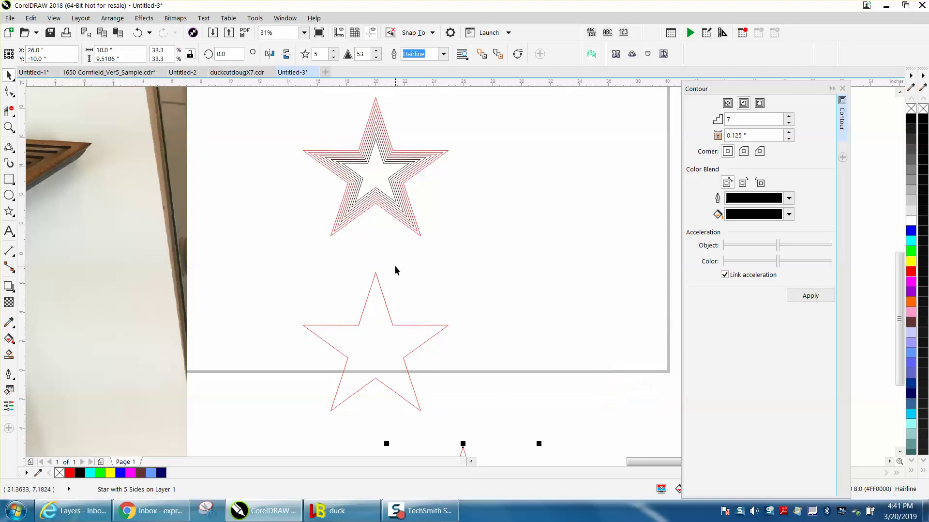
pyautogui.hotkey('shift', 'Up')
pyautogui.hotkey('shift', 'Up')
pyautogui.hotkey('shift', 'Up')
pyautogui.hotkey('shift', 'Up')
pyautogui.hotkey('shift', 'Up')
pyautogui.hotkey('shift', 'Up')
# Nudge the new star copy 12 inches to the left, overlapping the other side of the lower star
pyautogui.hotkey('shift', 'Left')
pyautogui.hotkey('shift', 'Left')
pyautogui.hotkey('shift', 'Left')
pyautogui.hotkey('shift', 'Left')
pyautogui.hotkey('shift', 'Left')
pyautogui.hotkey('shift', 'Left')
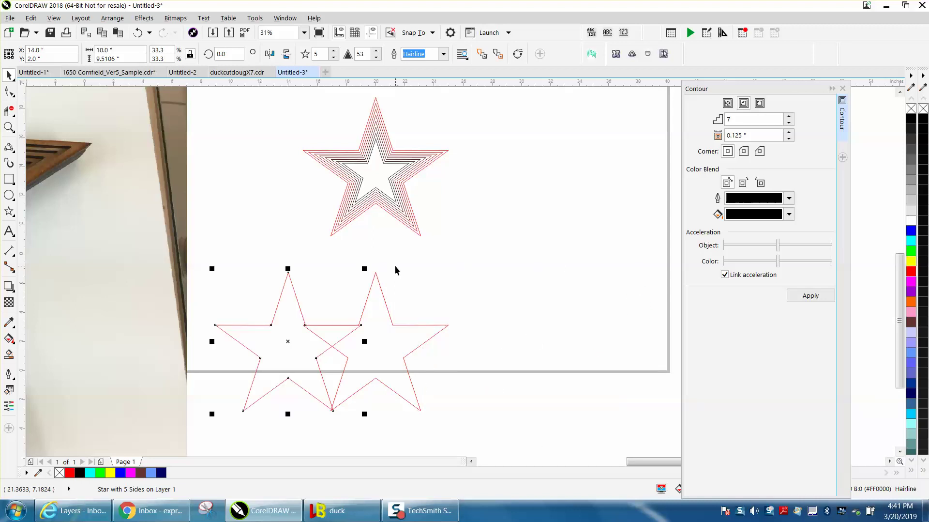
# Delete the overlapping star copy and duplicate the remaining lower star 12 inches to its right
pyautogui.press('Delete')
pyautogui.click(375, 291)
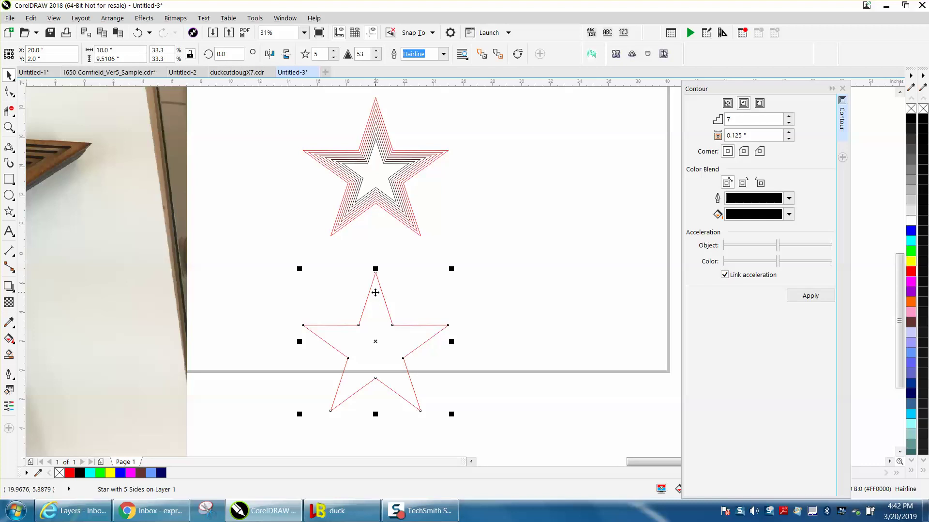
pyautogui.hotkey('ctrl', 'd')
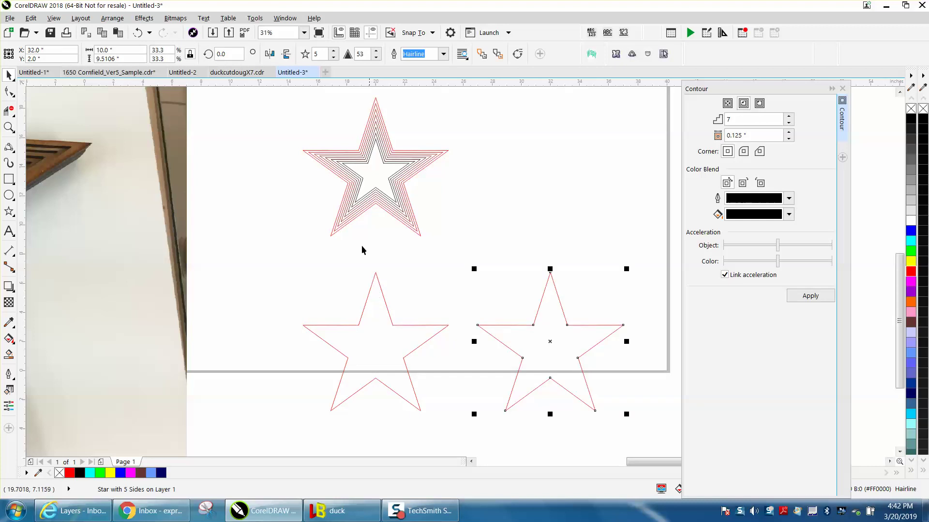
# Ungroup the seven contour outlines and move the innermost one 12 inches right and 12 inches down into the new star copy
pyautogui.click(379, 183)
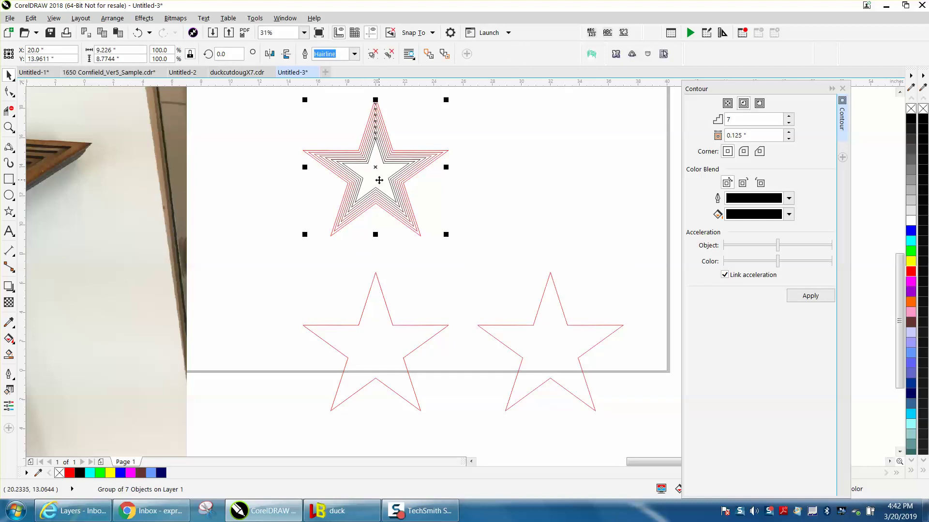
pyautogui.click(112, 17)
pyautogui.moveTo(158, 233)
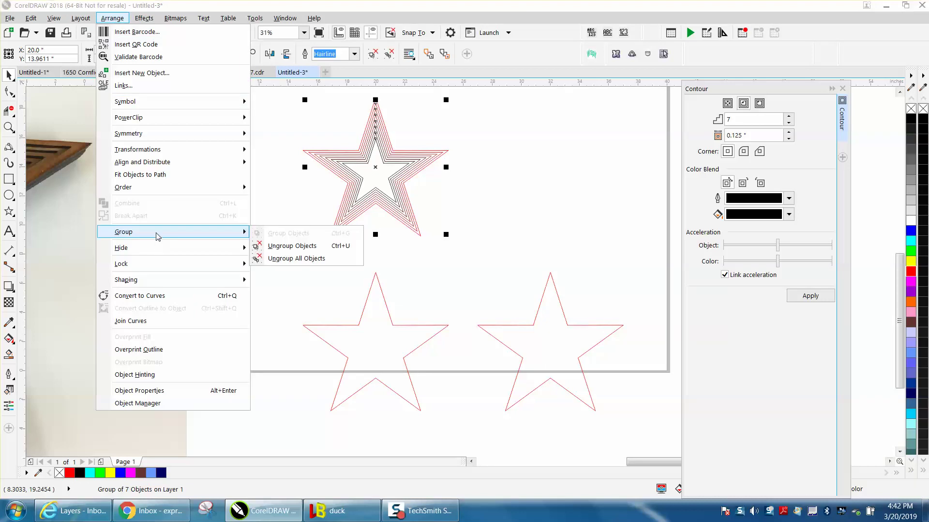
pyautogui.click(269, 246)
pyautogui.click(373, 175)
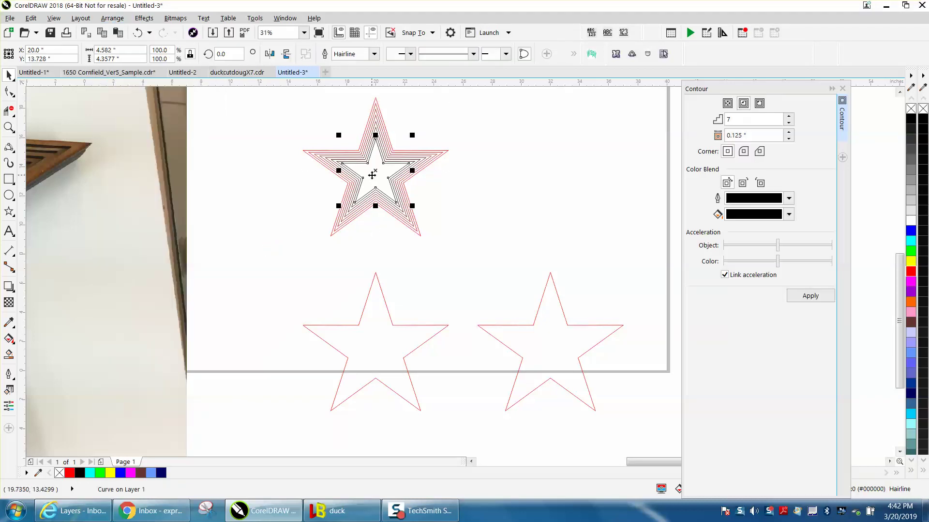
pyautogui.press('Right')
pyautogui.press('Down')
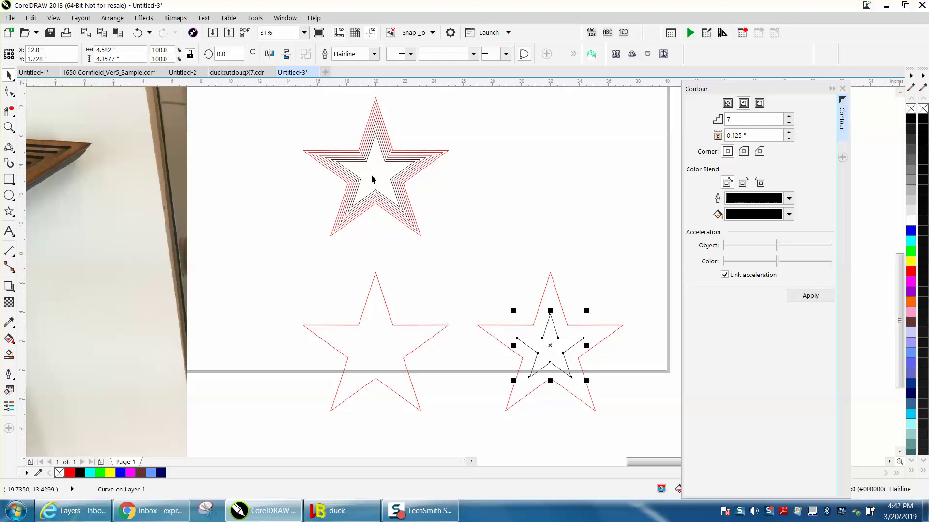
# Smart-fill the band between the star copy and its inner outline with black and move the filled shape 12 inches to the right
pyautogui.click(9, 354)
pyautogui.click(130, 54)
pyautogui.scroll(5, 194, 118)
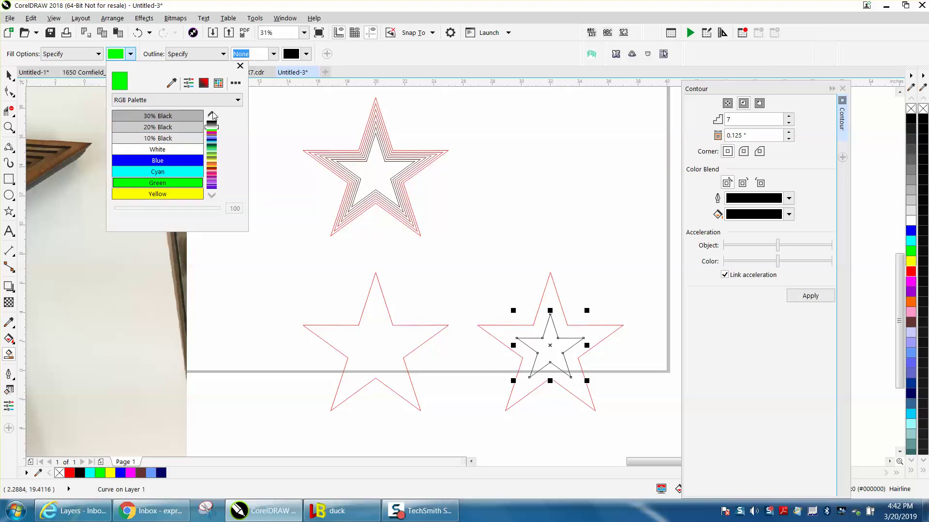
pyautogui.click(184, 122)
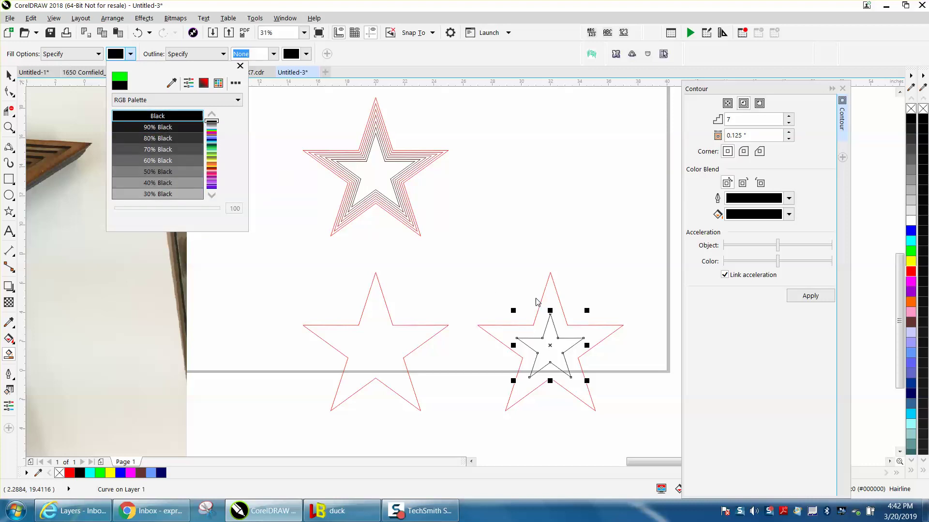
pyautogui.scroll(-2, 547, 300)
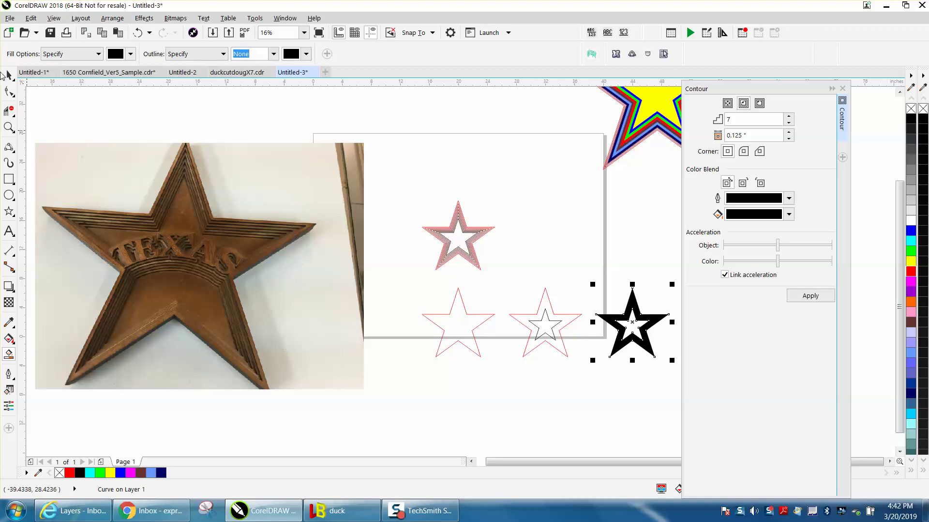
pyautogui.click(9, 72)
# Delete the star copy's inner outline and move the second-smallest contour outline into its place, 12 inches right and 12 inches down
pyautogui.click(549, 358)
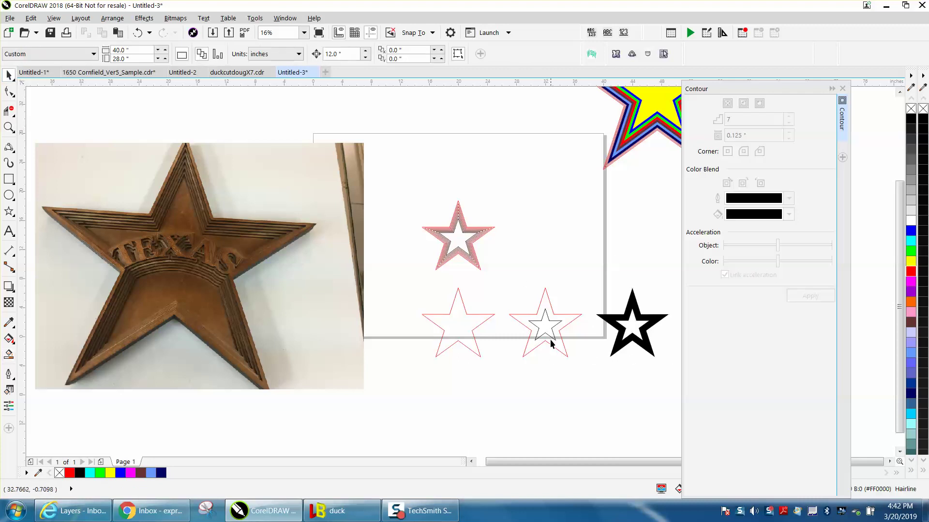
pyautogui.click(550, 336)
pyautogui.press('Delete')
pyautogui.click(465, 243)
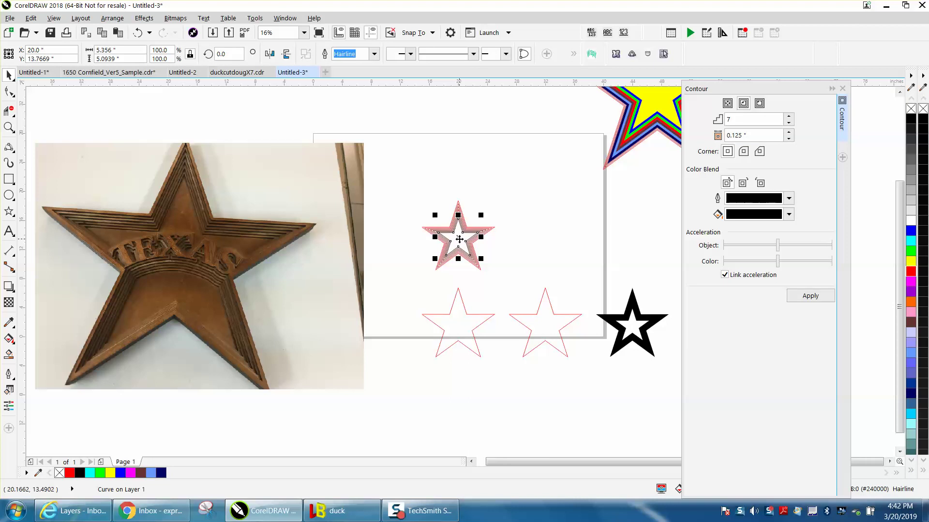
pyautogui.hotkey('ctrl', 'v')
pyautogui.press('Down')
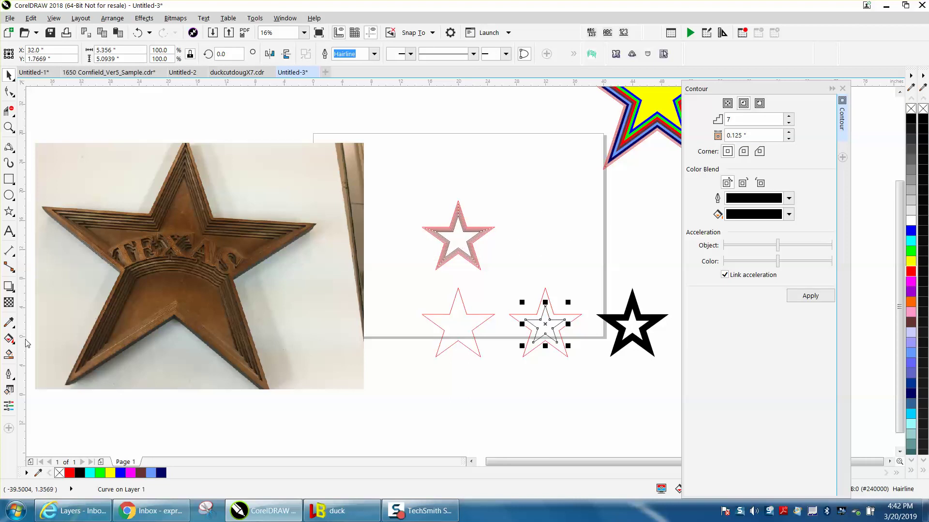
# Smart-fill the band around the second-smallest outline with black and move the filled shape 12 inches right and 12 inches up
pyautogui.click(9, 354)
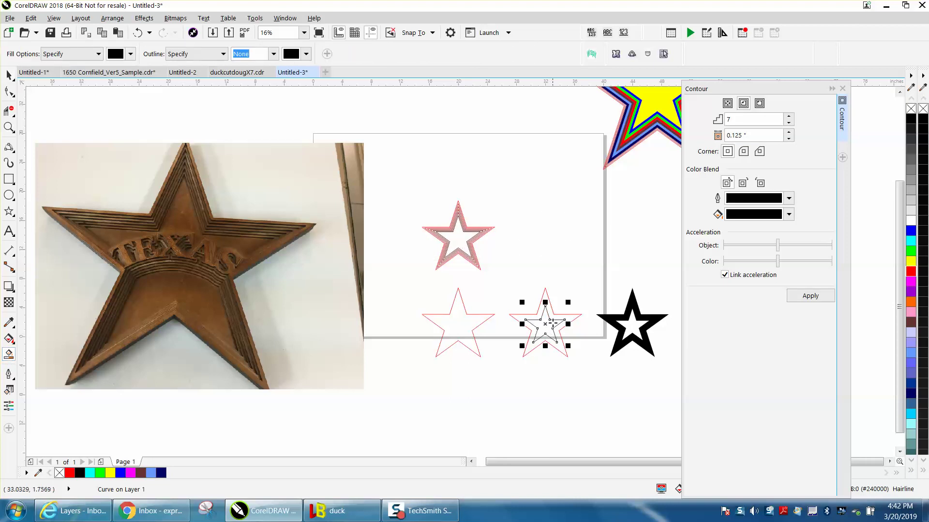
pyautogui.click(556, 318)
pyautogui.press('Right')
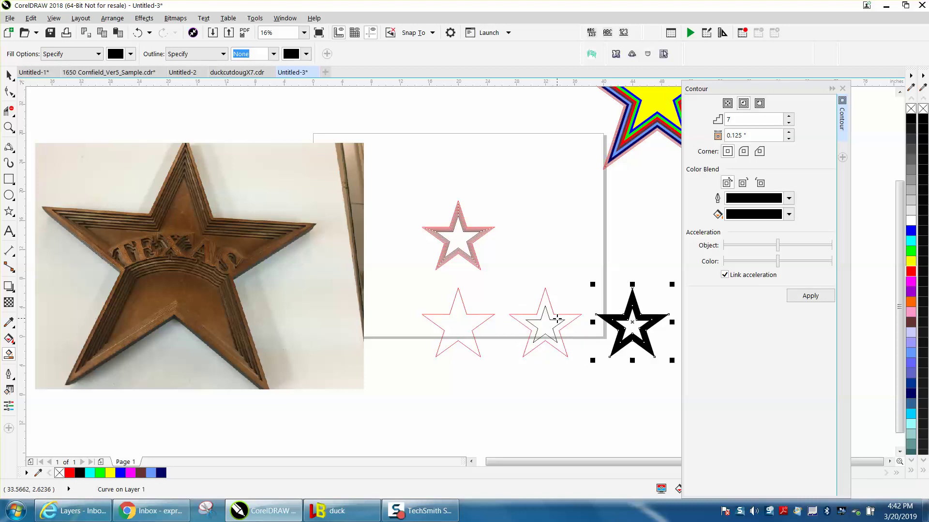
pyautogui.press('Up')
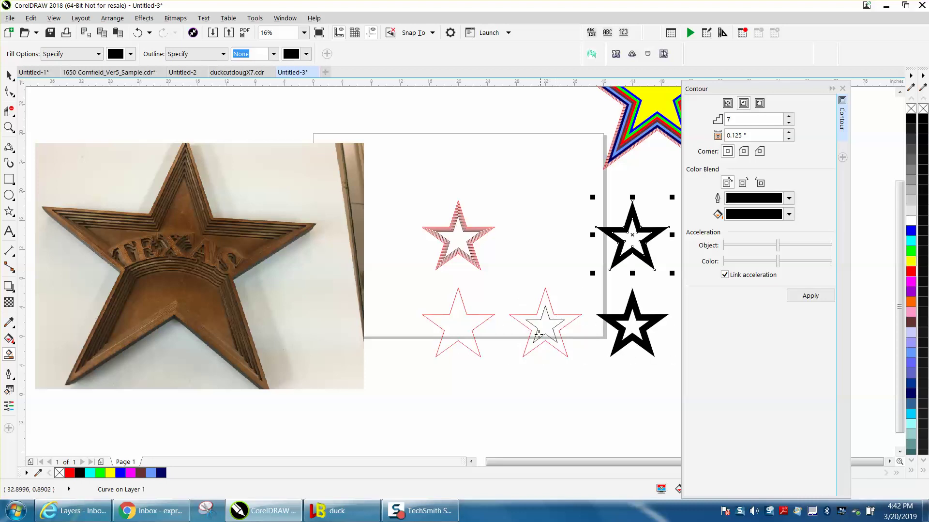
pyautogui.click(8, 76)
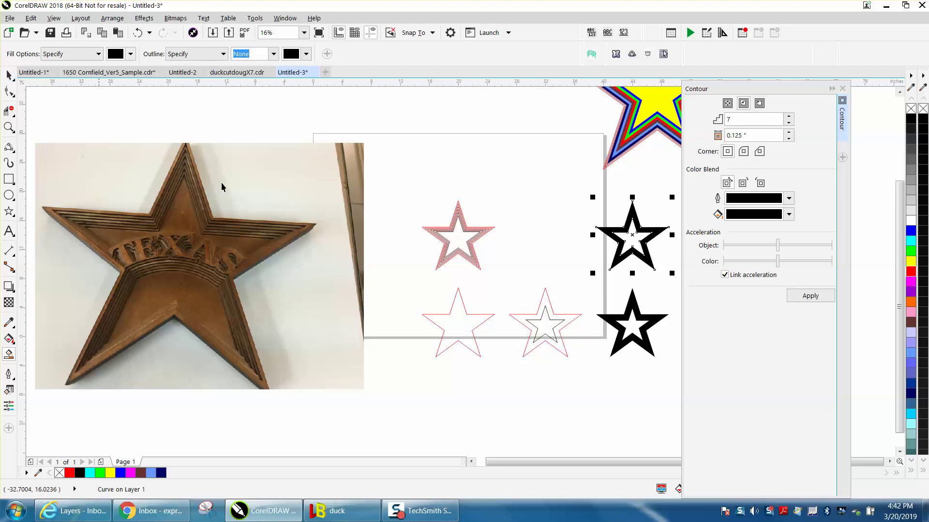
# Replace the inner outline in the star copy with the third-smallest contour outline, moved 12 inches right and 12 inches down
pyautogui.click(555, 324)
pyautogui.moveTo(551, 320); pyautogui.dragTo(458, 242)
pyautogui.hotkey('ctrl', 'z')
pyautogui.hotkey('ctrl', 'z')
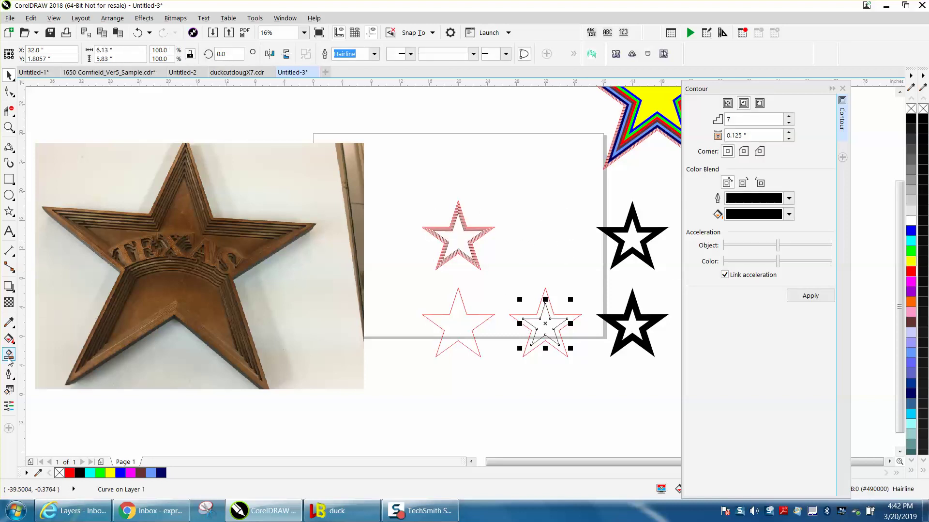
# Smart-fill the band around the third-smallest outline with black and place the filled shape 24 inches above the star copy
pyautogui.click(9, 354)
pyautogui.click(565, 317)
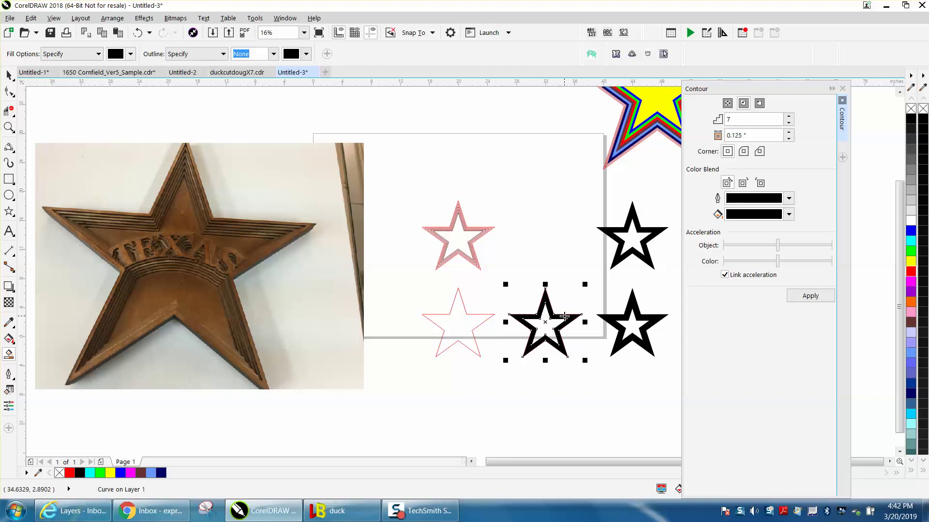
pyautogui.hotkey('ctrl', 'z')
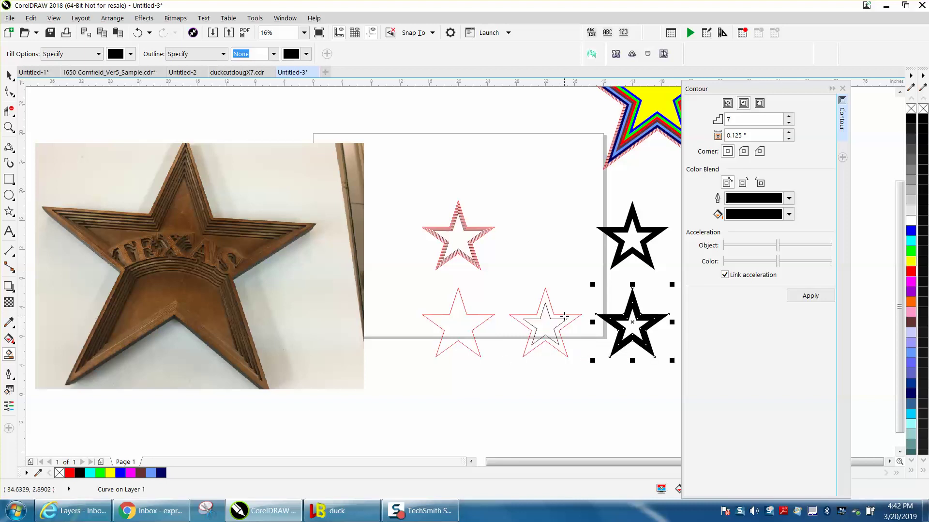
pyautogui.hotkey('ctrl', 'z')
pyautogui.hotkey('ctrl', 'z')
pyautogui.hotkey('ctrl', 'z')
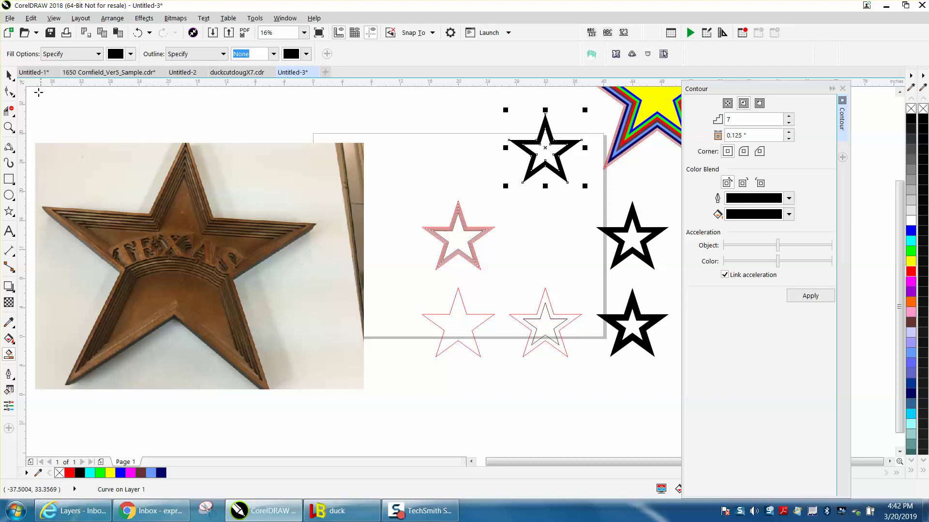
pyautogui.click(8, 75)
# Delete the third-smallest outline from the star copy and move the fourth-smallest contour outline 12 inches right and 12 inches down into it
pyautogui.click(550, 322)
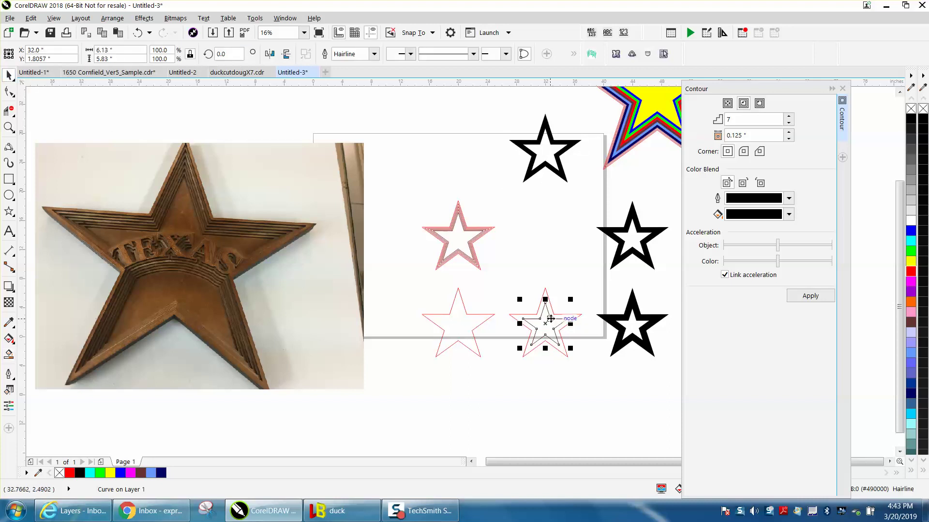
pyautogui.press('Delete')
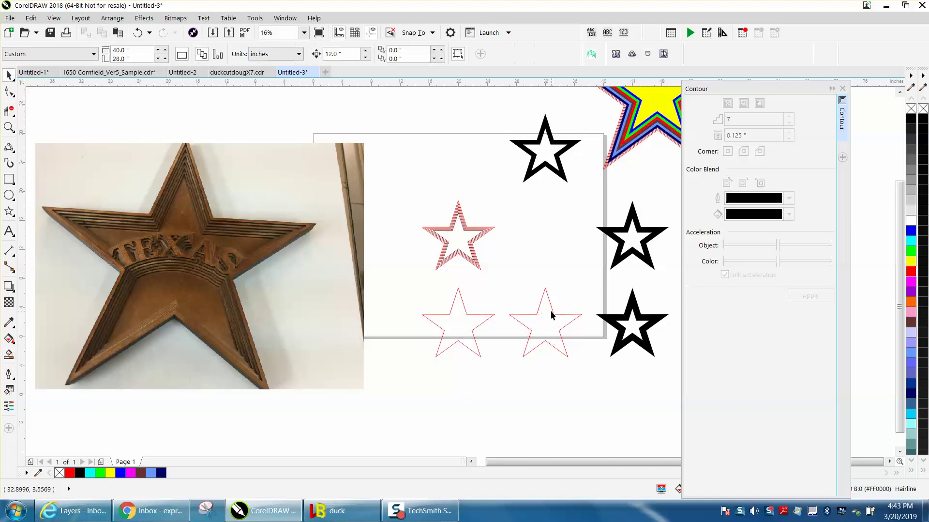
pyautogui.click(463, 246)
pyautogui.hotkey('ctrl', 'v')
pyautogui.press('Down')
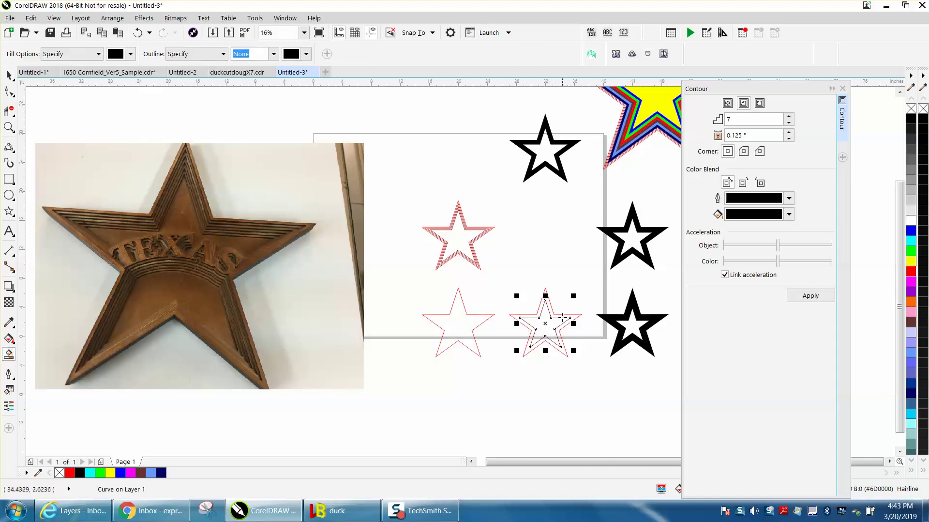
# Smart-fill the band around the fourth-smallest outline with black and move the filled shape 12 inches up
pyautogui.click(562, 317)
pyautogui.press('Up')
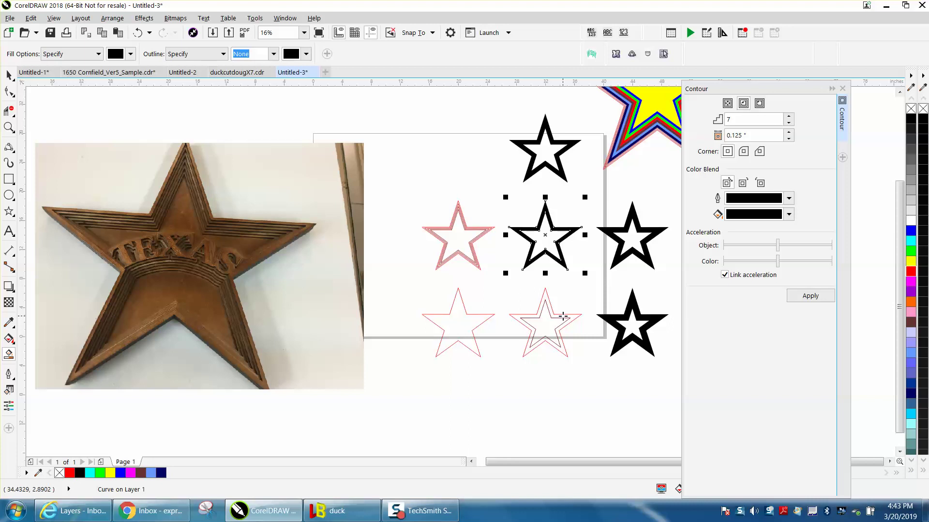
pyautogui.click(9, 75)
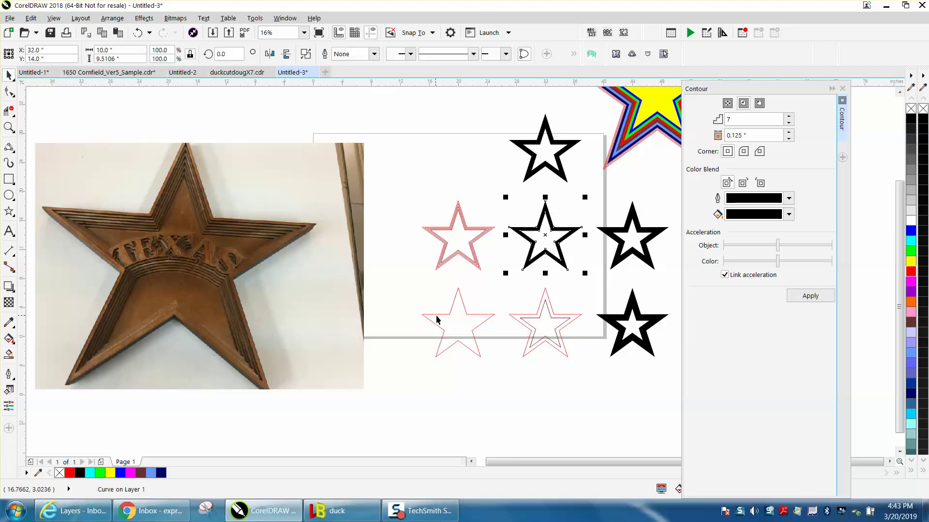
# Delete the fourth-smallest outline from the star copy and move the fifth-smallest contour outline 12 inches right and 12 inches down into it
pyautogui.click(554, 318)
pyautogui.press('Delete')
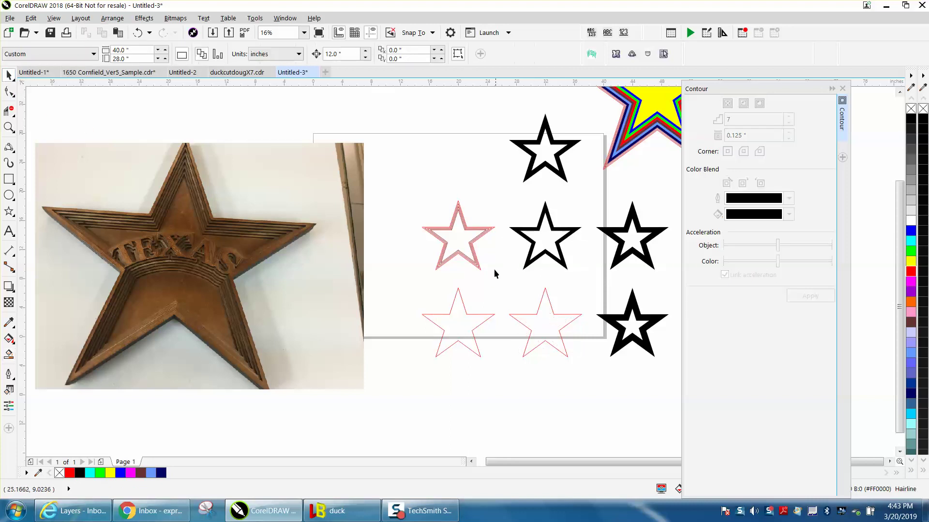
pyautogui.click(465, 244)
pyautogui.press('Tab')
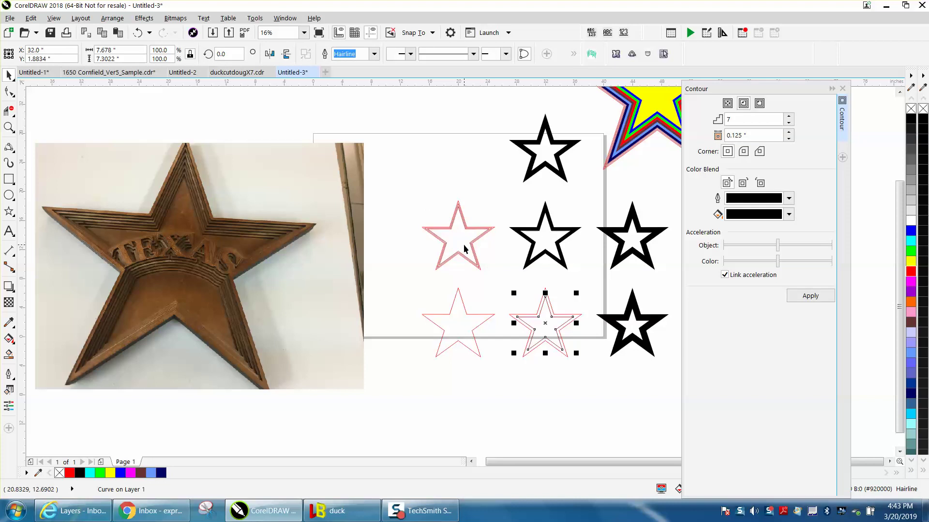
# Smart-fill the band around the fifth-smallest outline with black and move the filled shape 24 inches up and 12 inches left
pyautogui.click(8, 354)
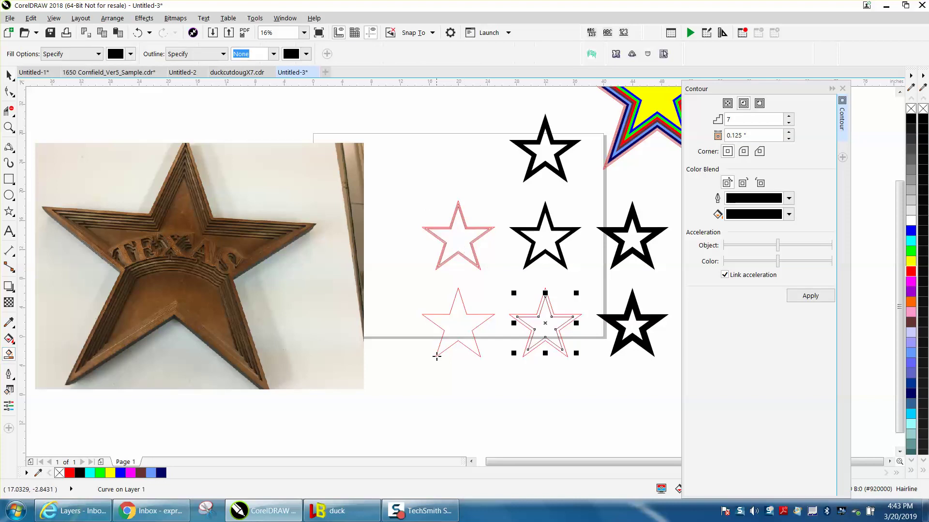
pyautogui.click(541, 304)
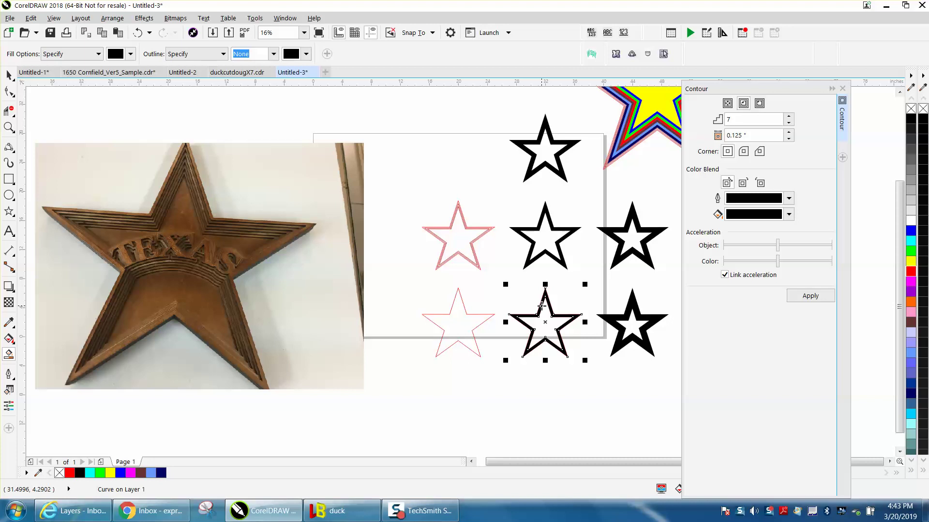
pyautogui.hotkey('ctrl', 'z')
pyautogui.hotkey('ctrl', 'z')
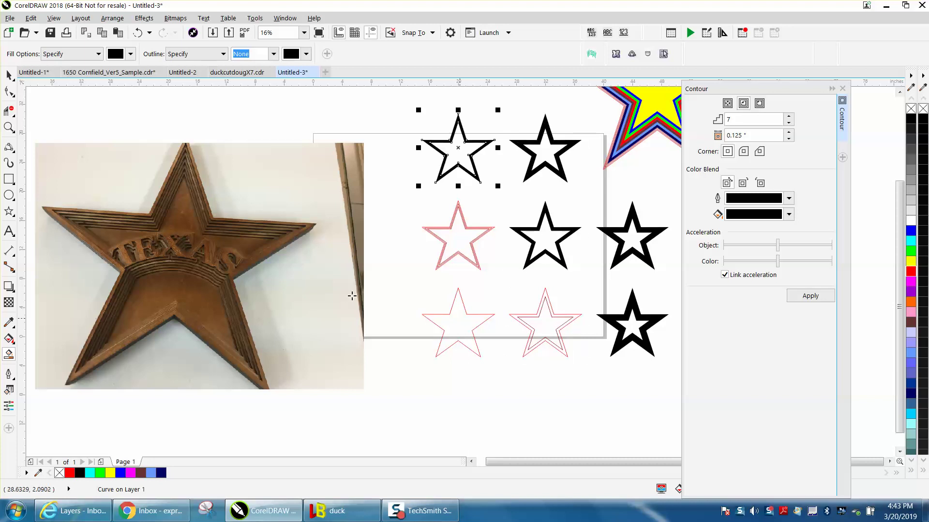
pyautogui.click(9, 75)
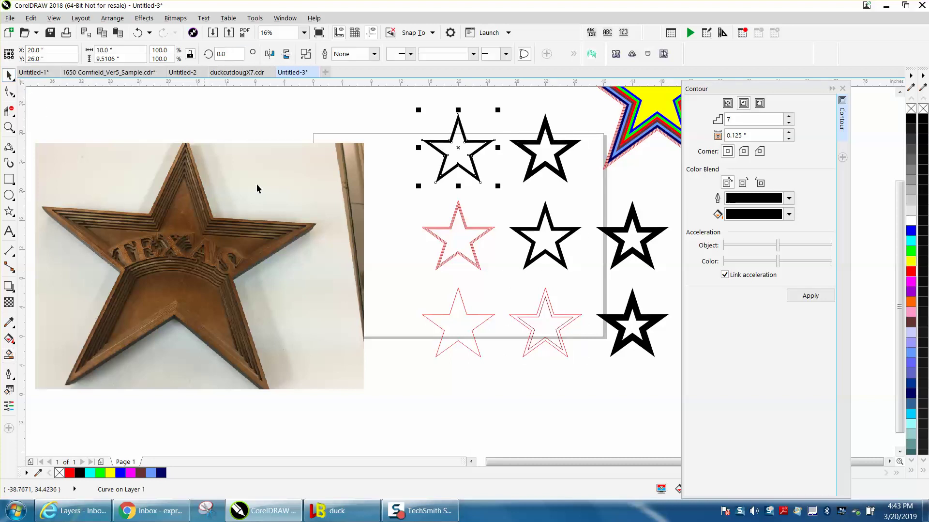
# Delete the fifth-smallest outline from the star copy and move the sixth-smallest contour outline 12 inches right and 12 inches down into it
pyautogui.click(548, 308)
pyautogui.click(488, 277)
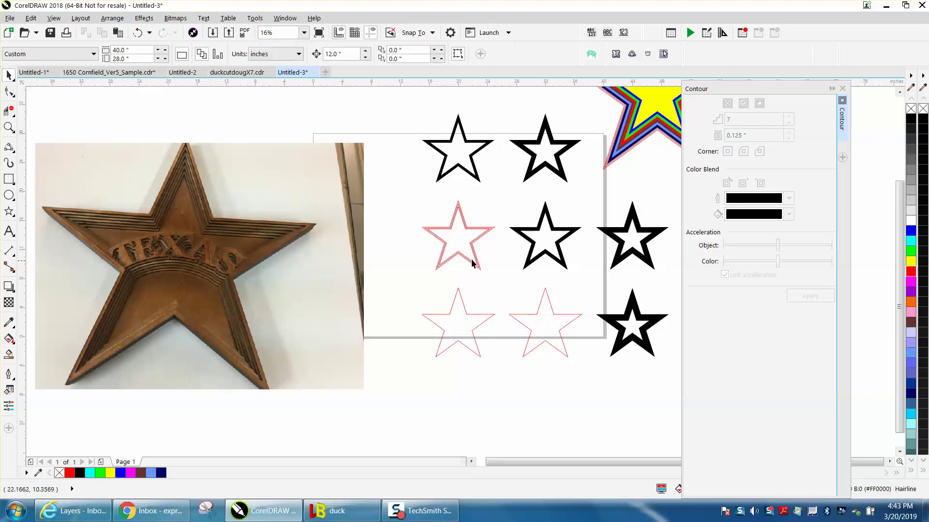
pyautogui.click(461, 247)
pyautogui.press('Tab')
pyautogui.press('Tab')
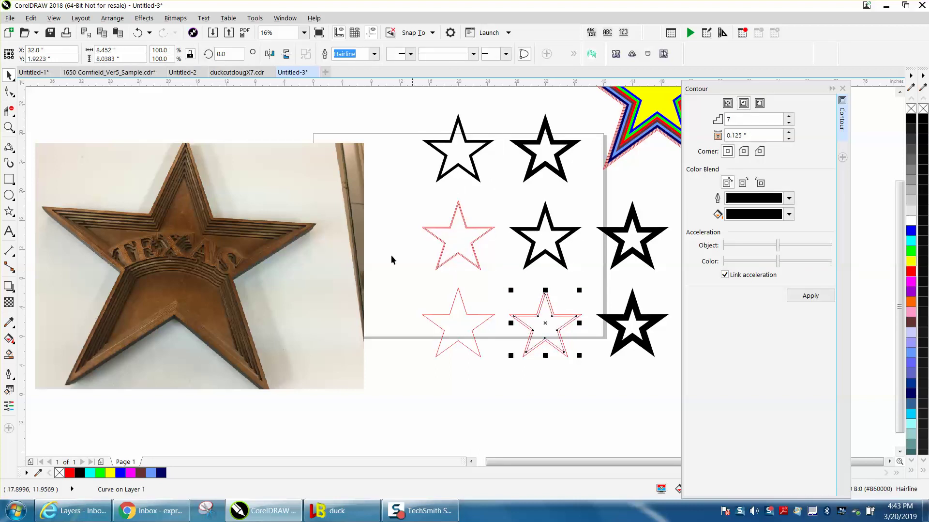
# Smart-fill the band around the sixth-smallest outline with black and move the filled shape 12 inches down
pyautogui.click(8, 354)
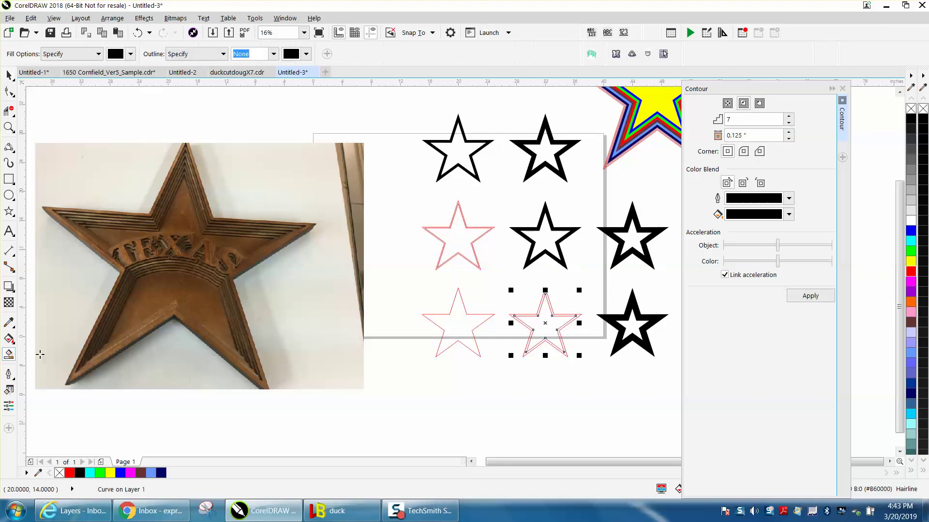
pyautogui.click(547, 329)
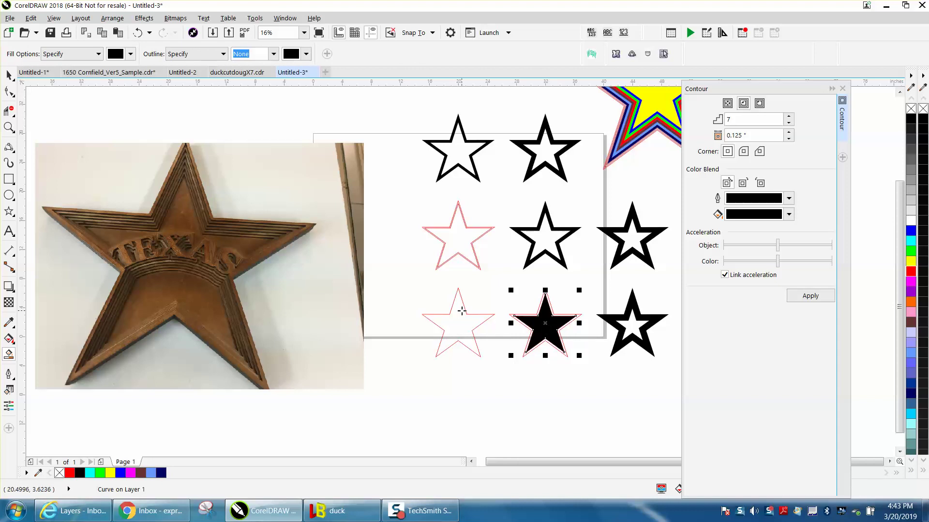
pyautogui.click(139, 32)
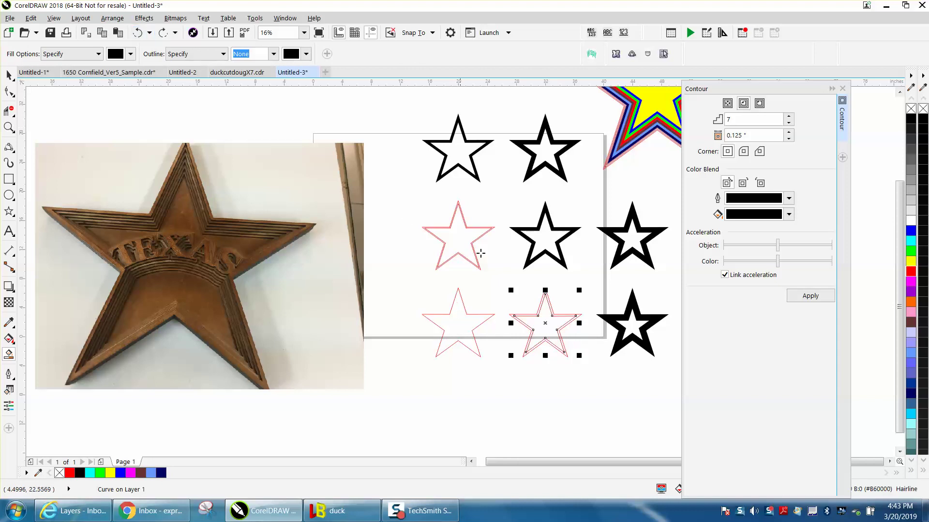
pyautogui.click(551, 308)
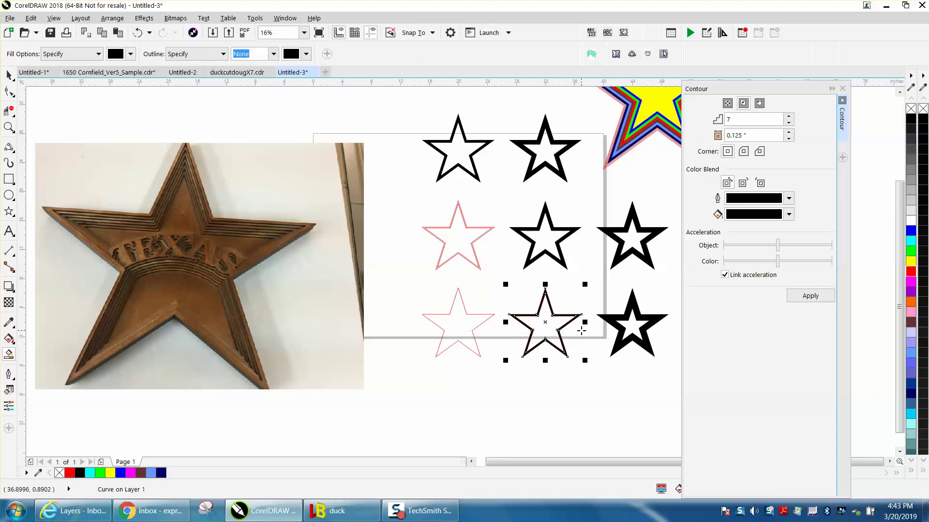
pyautogui.press('Right')
pyautogui.press('Down')
pyautogui.press('Left')
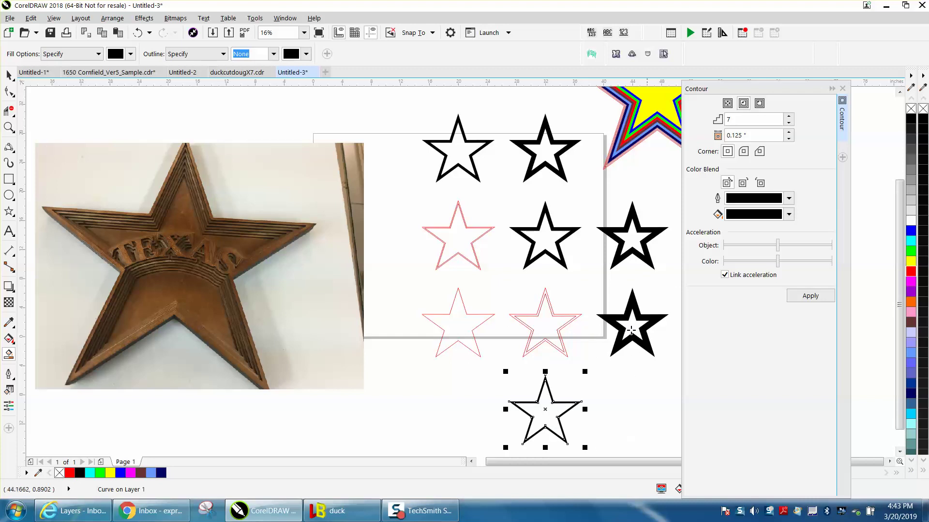
# Delete the sixth-smallest outline from the star copy and move the seventh-smallest contour outline 12 inches right and 12 inches down into it
pyautogui.click(8, 75)
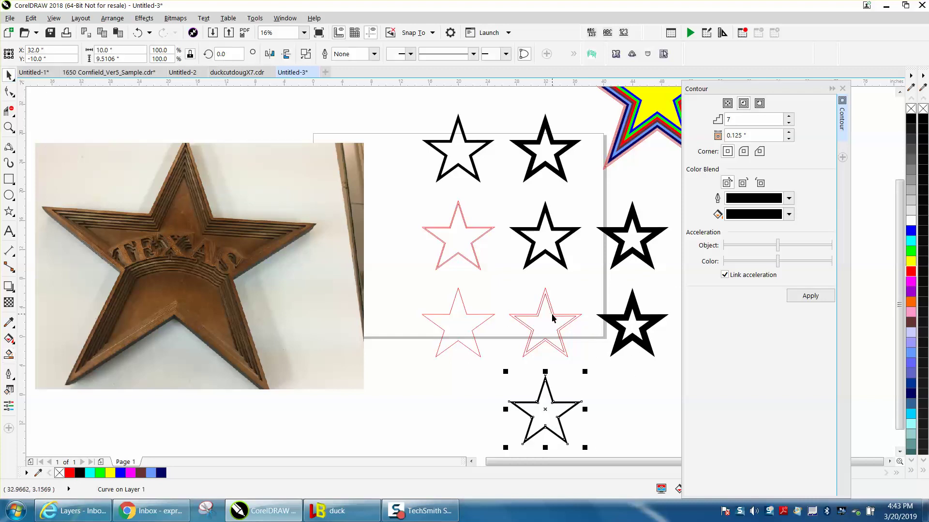
pyautogui.click(553, 313)
pyautogui.press('Delete')
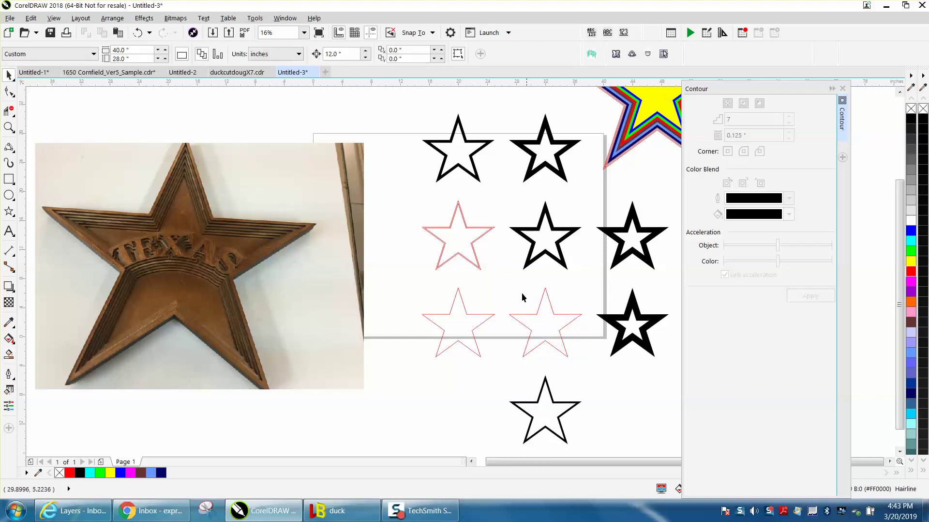
pyautogui.click(464, 243)
pyautogui.press('Right')
pyautogui.press('Down')
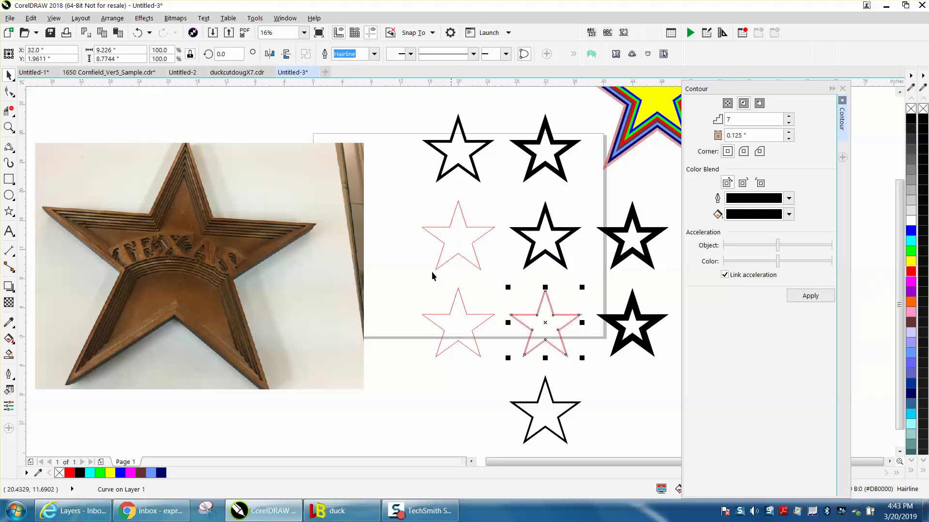
# Smart-fill the thin band between the seventh-smallest outline and the outer star outline with black
pyautogui.click(9, 127)
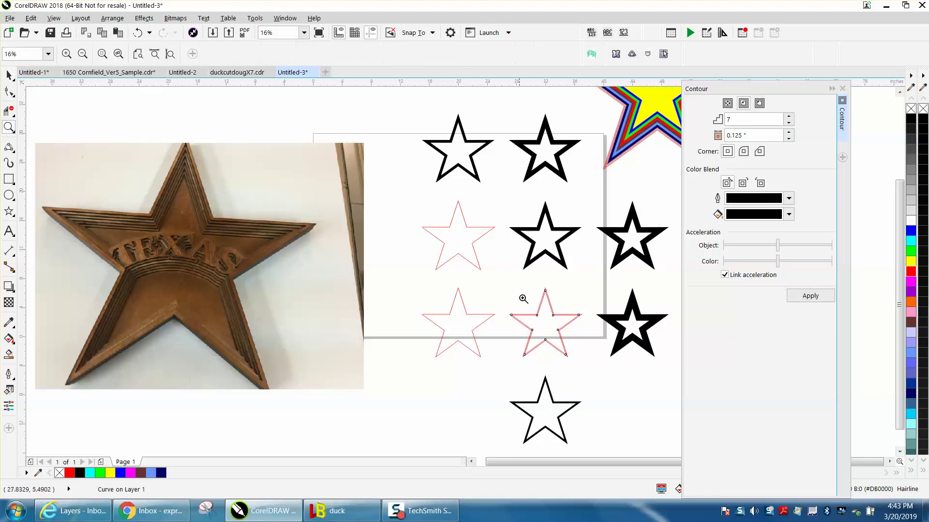
pyautogui.moveTo(530, 285); pyautogui.dragTo(584, 333)
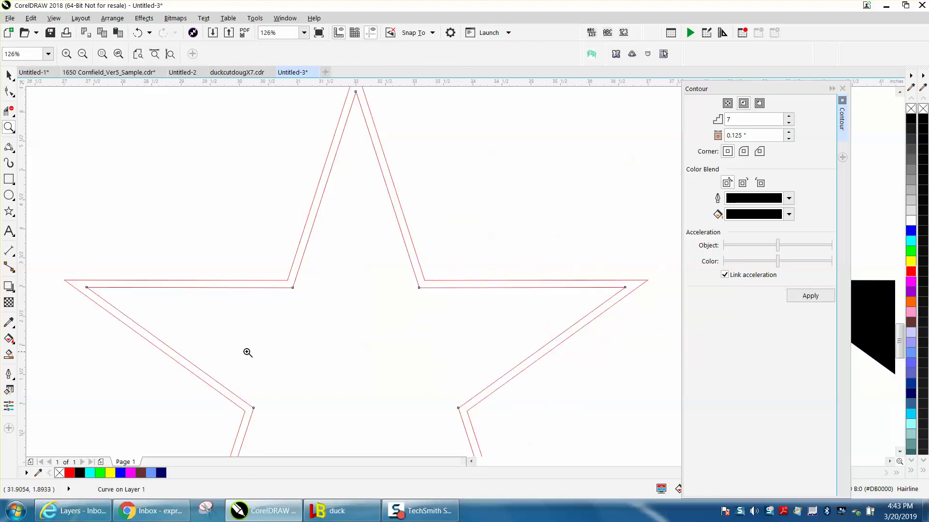
pyautogui.click(9, 322)
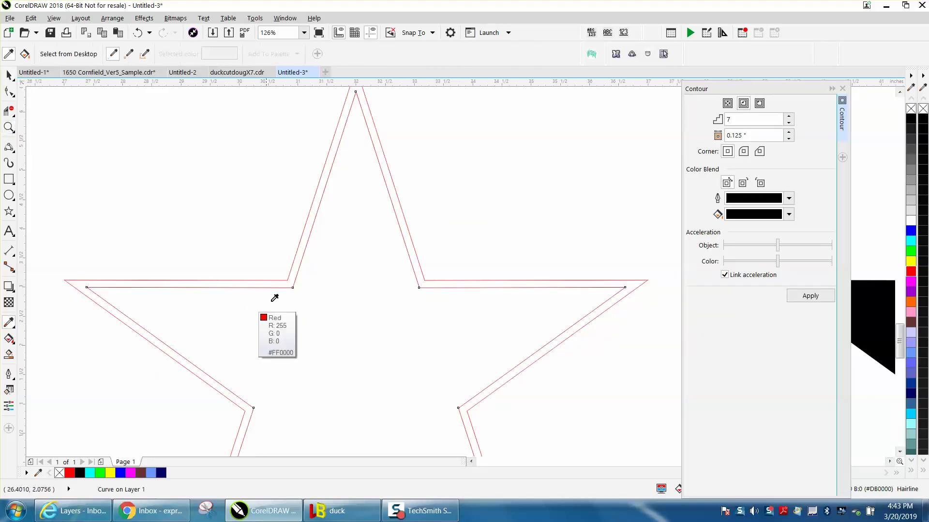
pyautogui.click(9, 353)
pyautogui.click(291, 284)
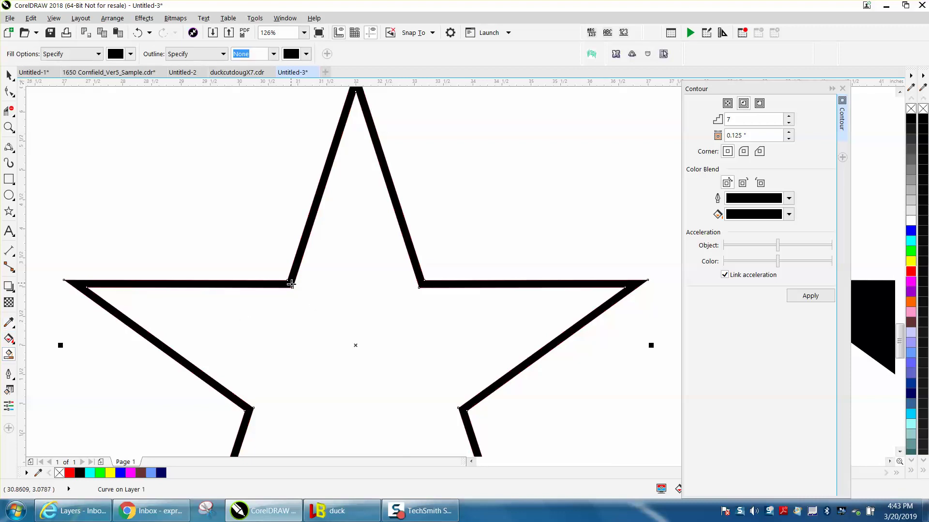
pyautogui.scroll(-6, 332, 295)
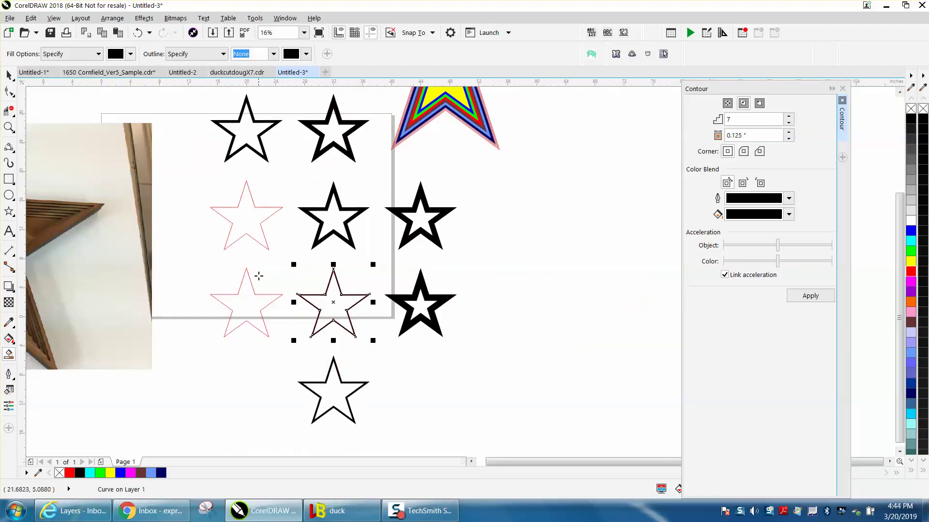
# Move the lower spare red star outline to the blank area beyond the black bands and delete the other spare outline above it
pyautogui.click(9, 75)
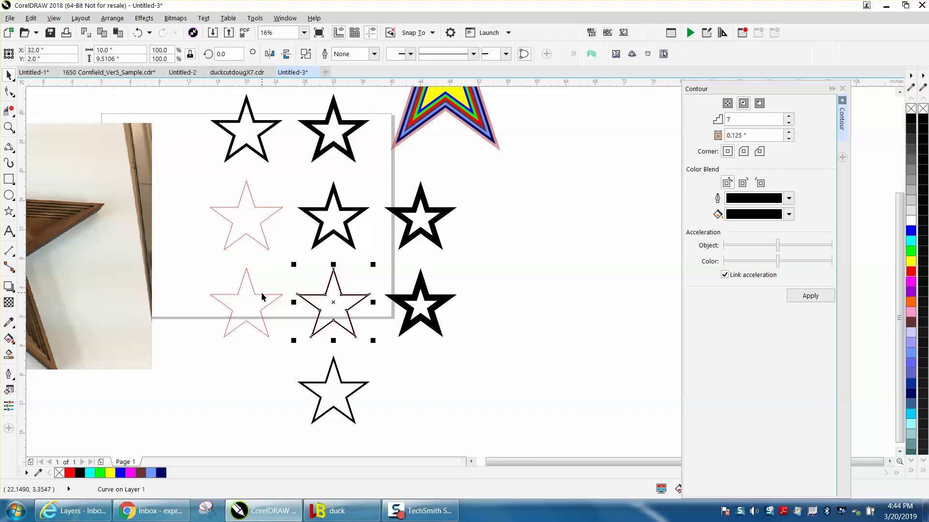
pyautogui.moveTo(264, 298); pyautogui.dragTo(538, 224)
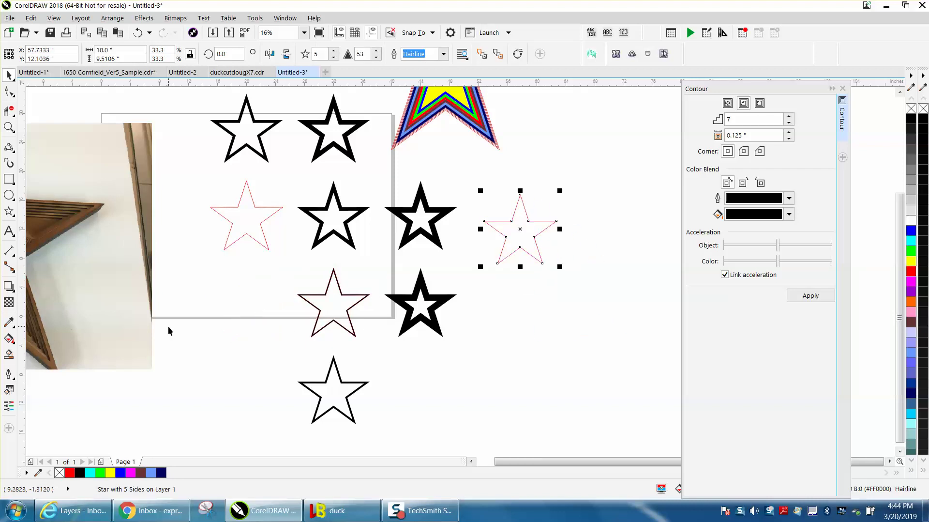
pyautogui.scroll(-1, 167, 327)
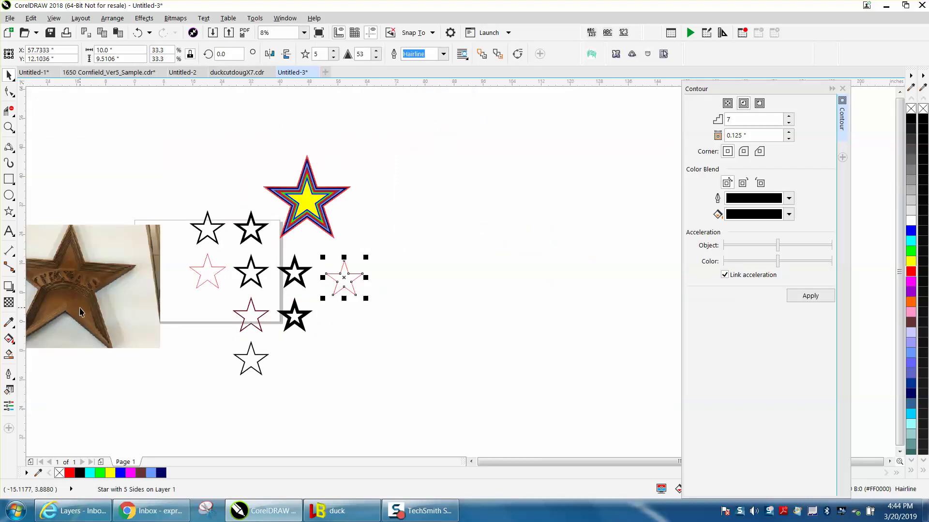
pyautogui.click(8, 126)
pyautogui.moveTo(174, 207); pyautogui.dragTo(478, 372)
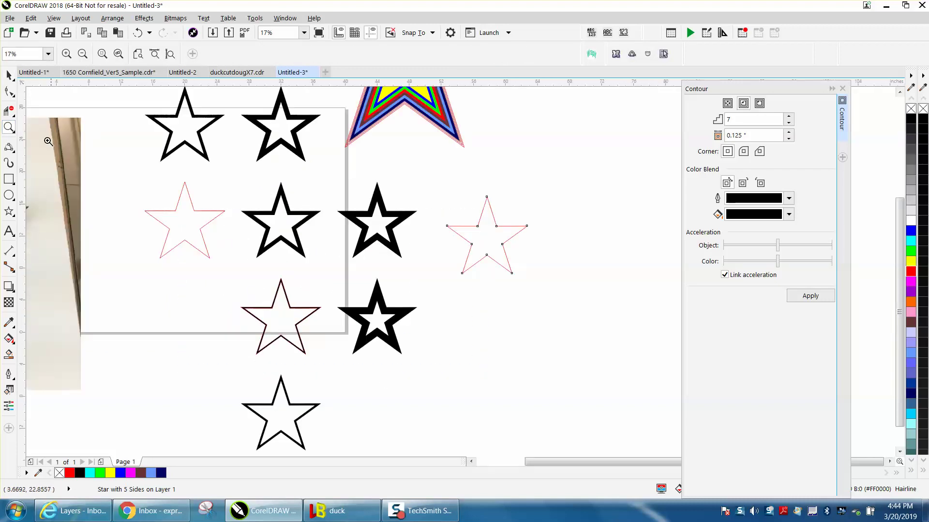
pyautogui.click(9, 75)
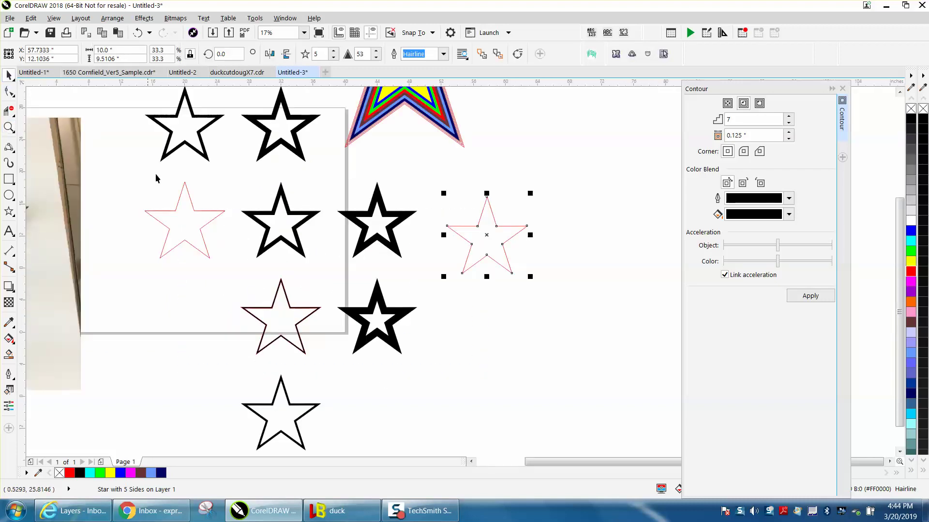
pyautogui.click(197, 210)
pyautogui.press('Delete')
# Delete the multicoloured contour star above the page corner
pyautogui.scroll(-1, 381, 169)
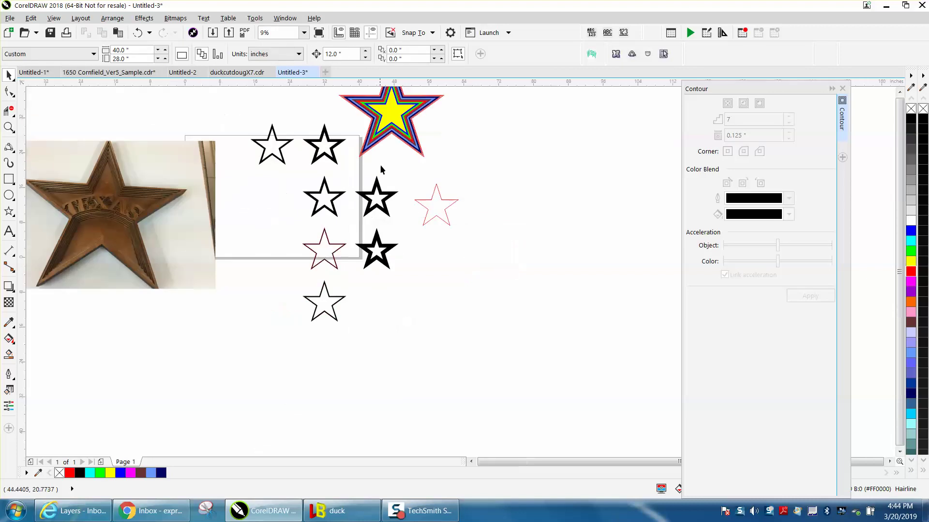
pyautogui.scroll(-1, 453, 144)
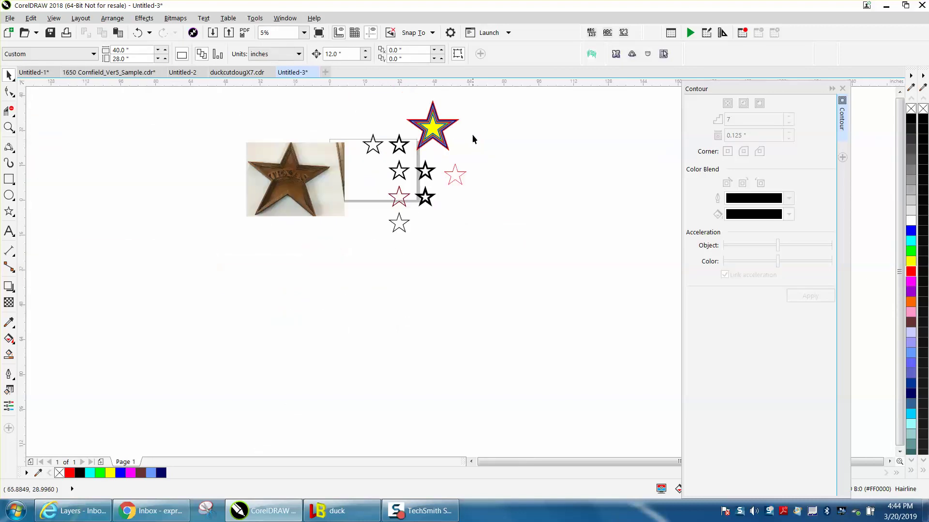
pyautogui.click(410, 149)
pyautogui.press('Delete')
# Remove the fill from all the black star bands, give them red outlines, and close the Contour docker
pyautogui.moveTo(358, 127); pyautogui.dragTo(446, 243)
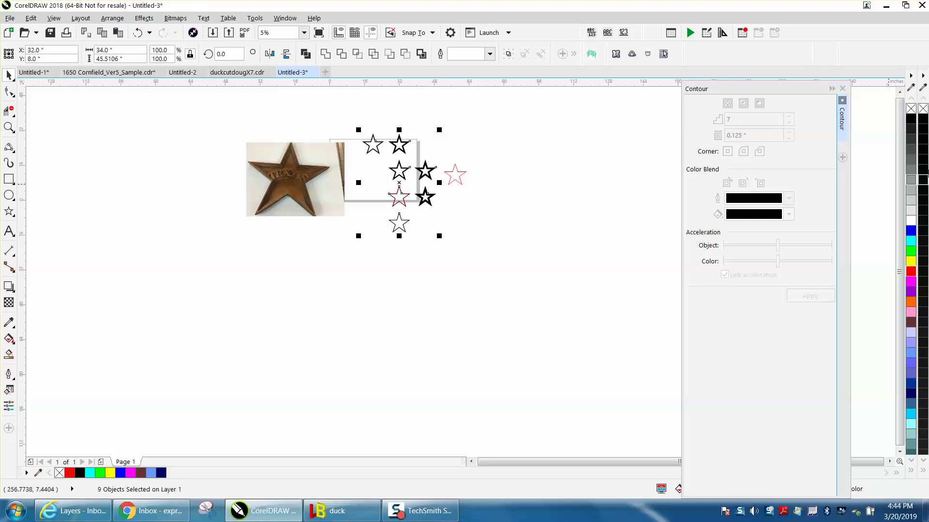
pyautogui.rightClick(911, 111)
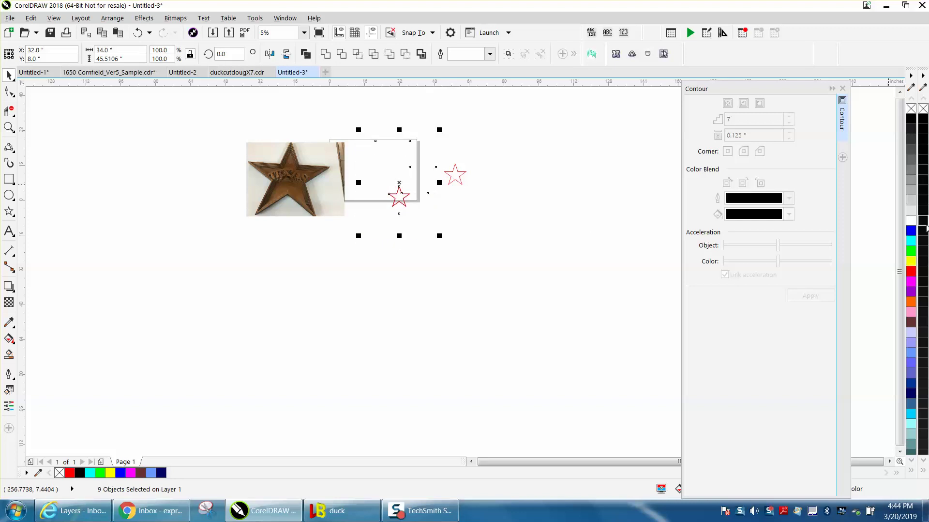
pyautogui.rightClick(911, 273)
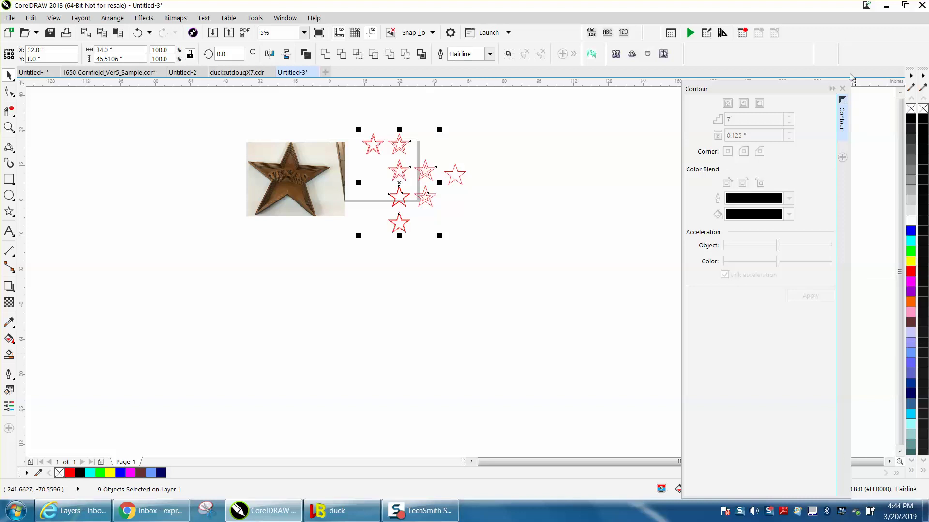
pyautogui.click(842, 89)
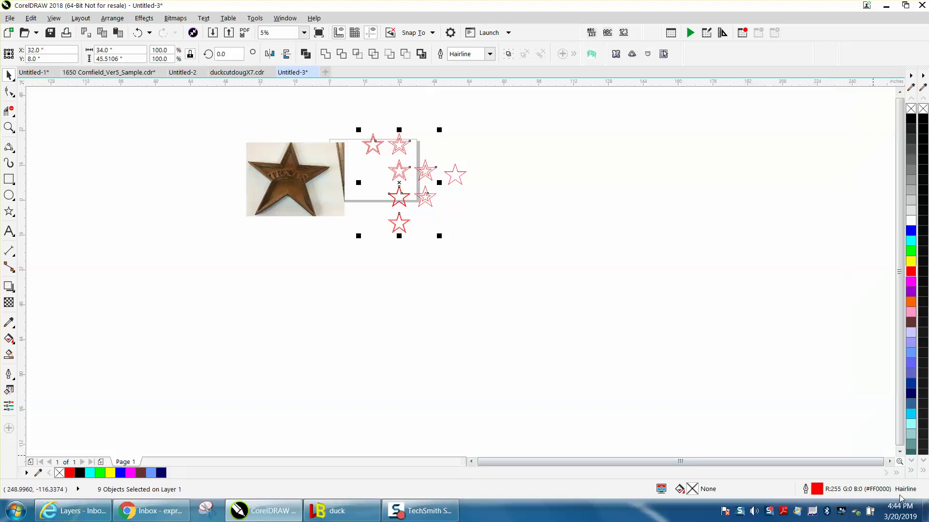
# Try moving the upper star band nearest the page corner about 22 inches right, and undo the move
pyautogui.press('z')
pyautogui.moveTo(354, 182); pyautogui.dragTo(493, 263)
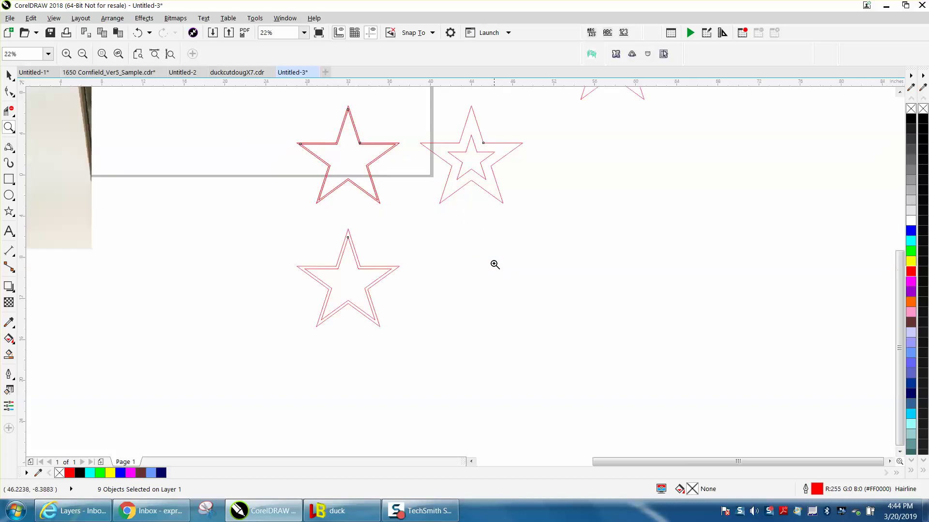
pyautogui.rightClick(463, 256)
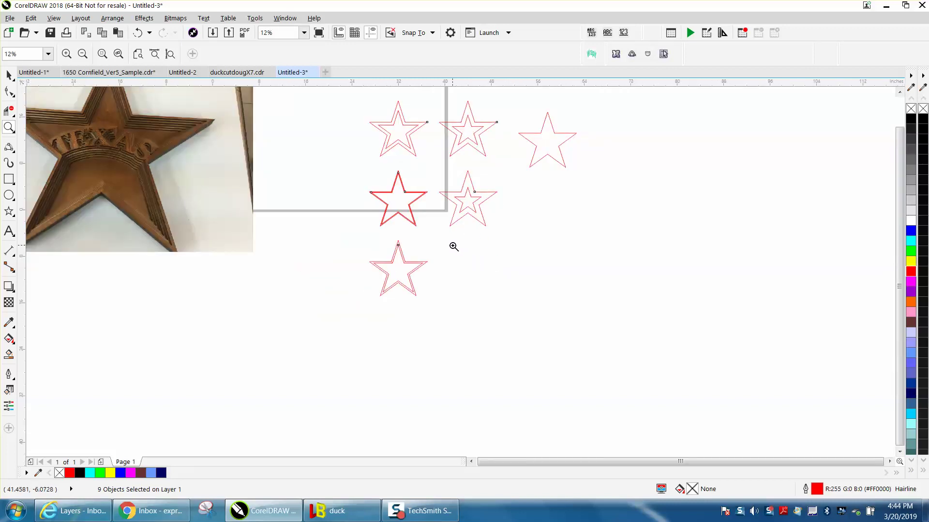
pyautogui.rightClick(452, 245)
pyautogui.press('space')
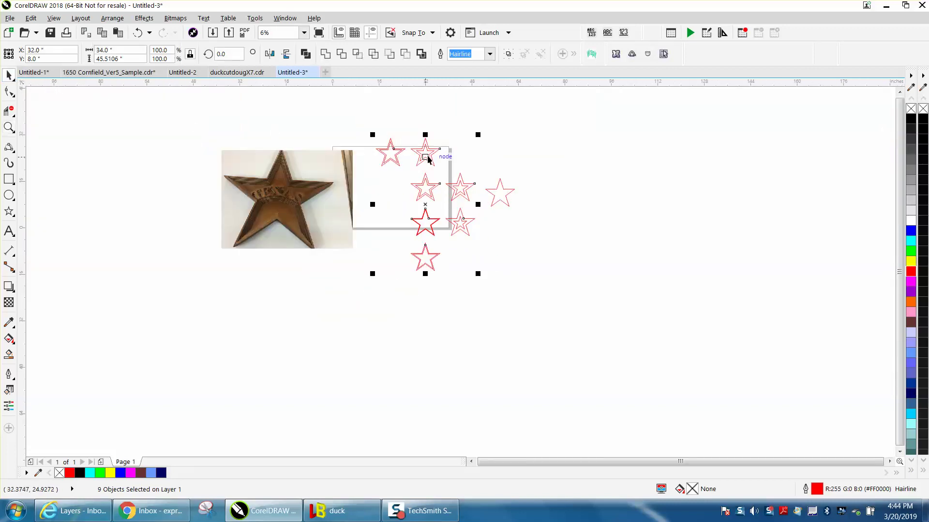
pyautogui.click(474, 141)
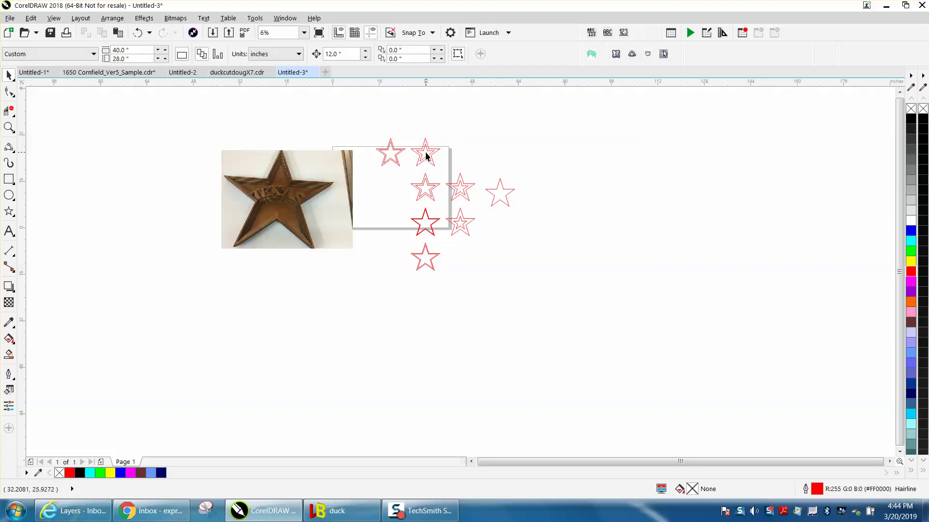
pyautogui.moveTo(427, 156); pyautogui.dragTo(490, 154)
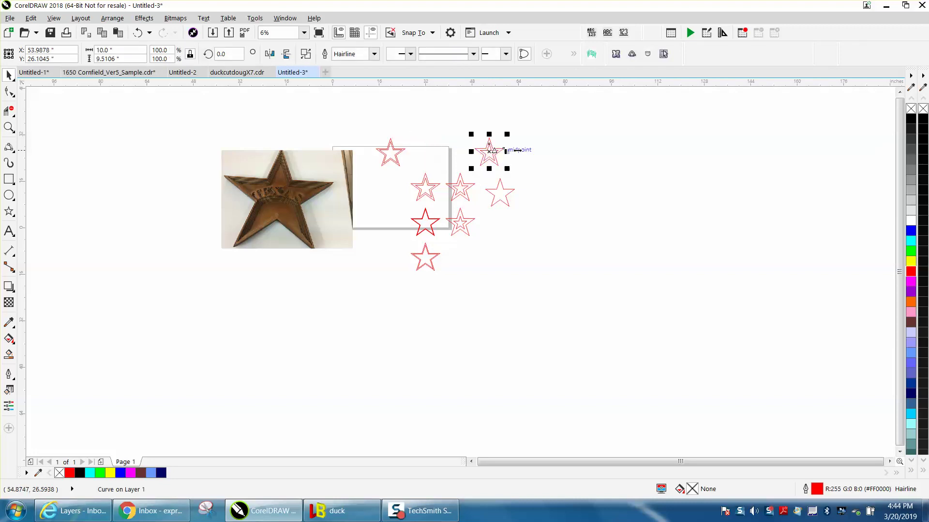
pyautogui.click(139, 34)
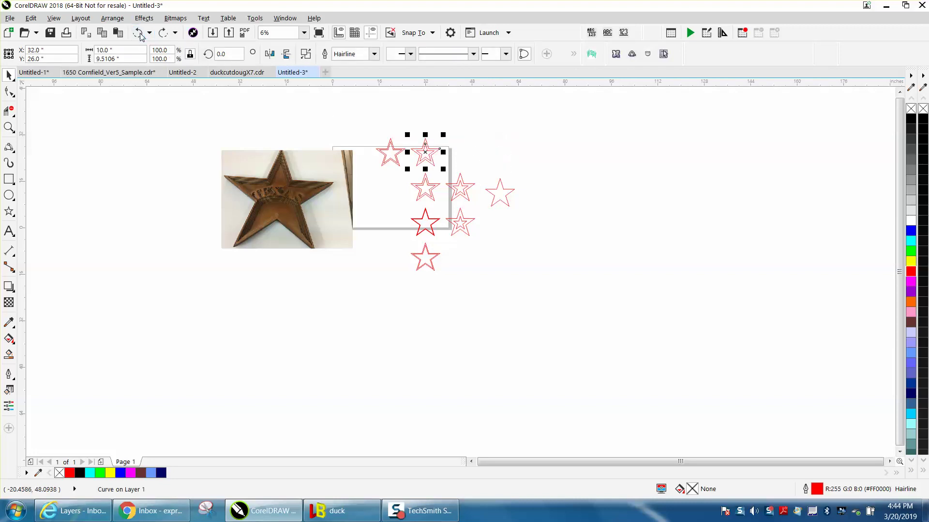
# Move the separate plain star outline 36 inches left into the empty space among the star bands
pyautogui.click(505, 200)
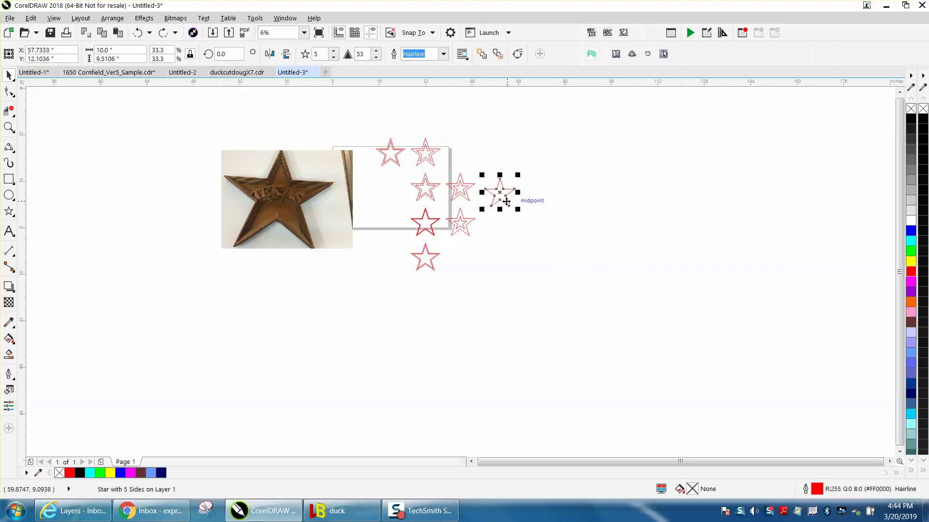
pyautogui.press('Left')
pyautogui.press('Left')
pyautogui.press('Left')
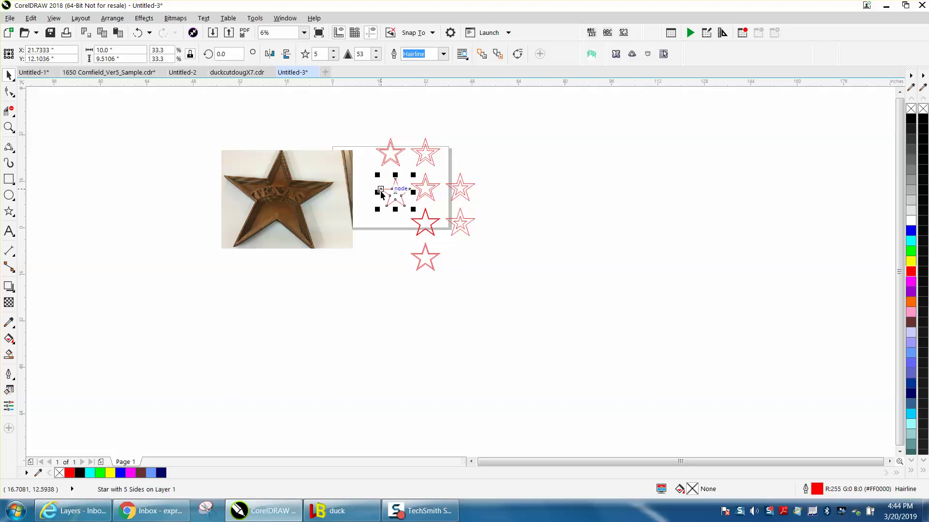
pyautogui.click(137, 32)
# Examine the carved Texas star's layered edge up close and compare it with the red star band outlines
pyautogui.click(8, 127)
pyautogui.moveTo(373, 137); pyautogui.dragTo(558, 289)
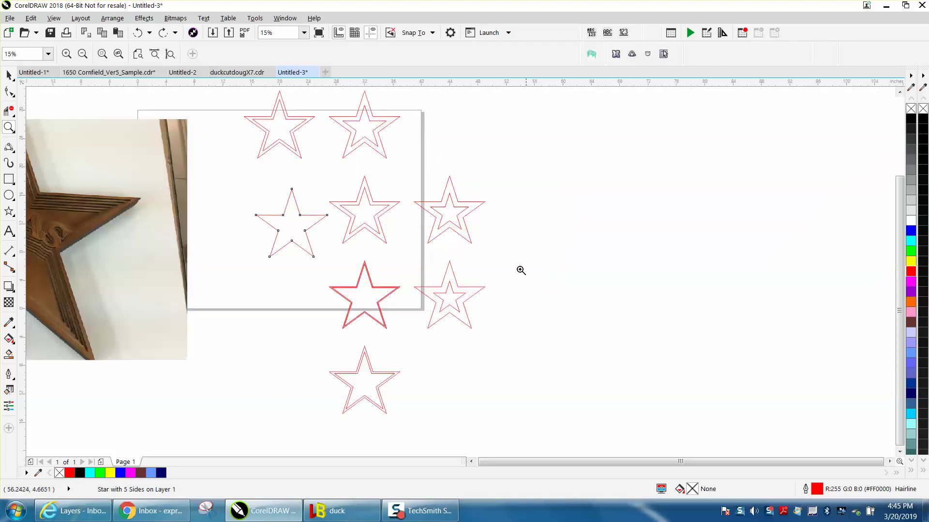
pyautogui.rightClick(305, 214)
pyautogui.moveTo(176, 272); pyautogui.dragTo(222, 301)
pyautogui.rightClick(271, 261)
pyautogui.rightClick(285, 235)
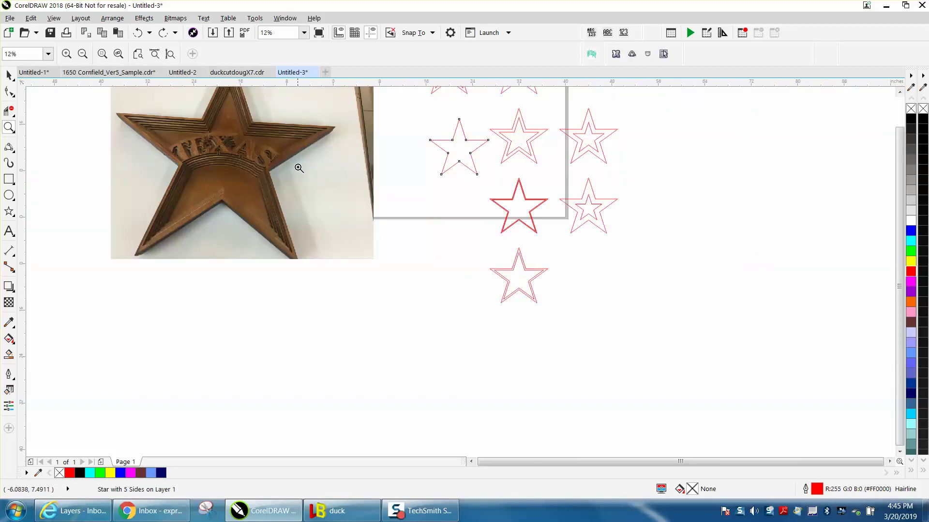
pyautogui.moveTo(355, 145); pyautogui.dragTo(358, 147)
pyautogui.rightClick(406, 147)
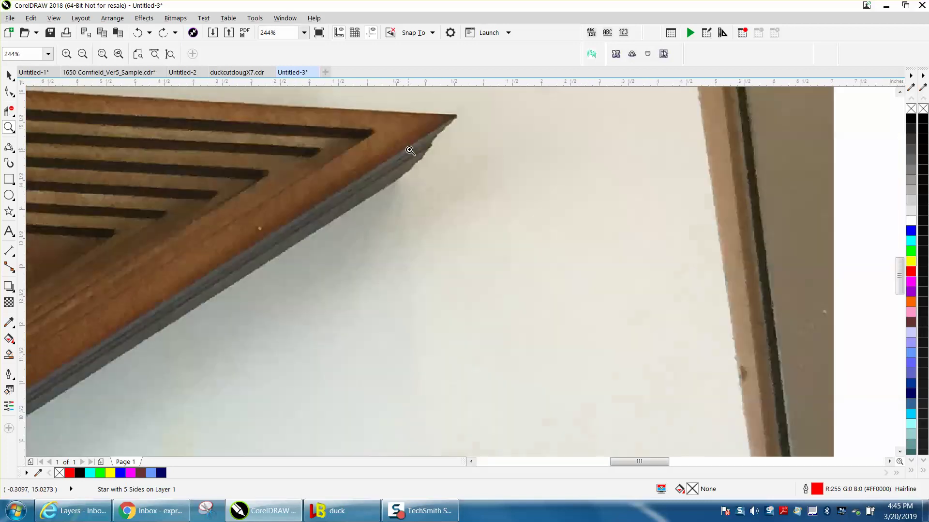
pyautogui.rightClick(413, 151)
pyautogui.rightClick(412, 157)
pyautogui.rightClick(413, 157)
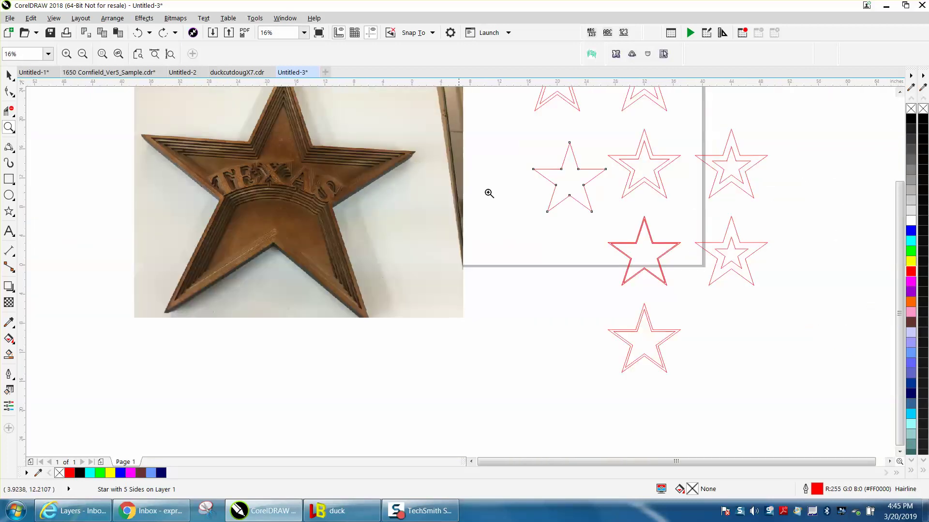
pyautogui.rightClick(567, 199)
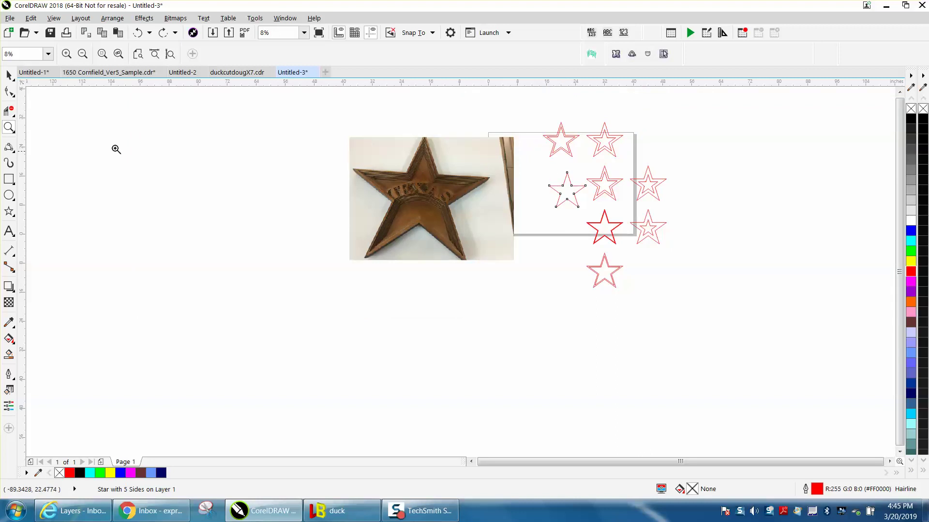
pyautogui.moveTo(536, 117); pyautogui.dragTo(678, 291)
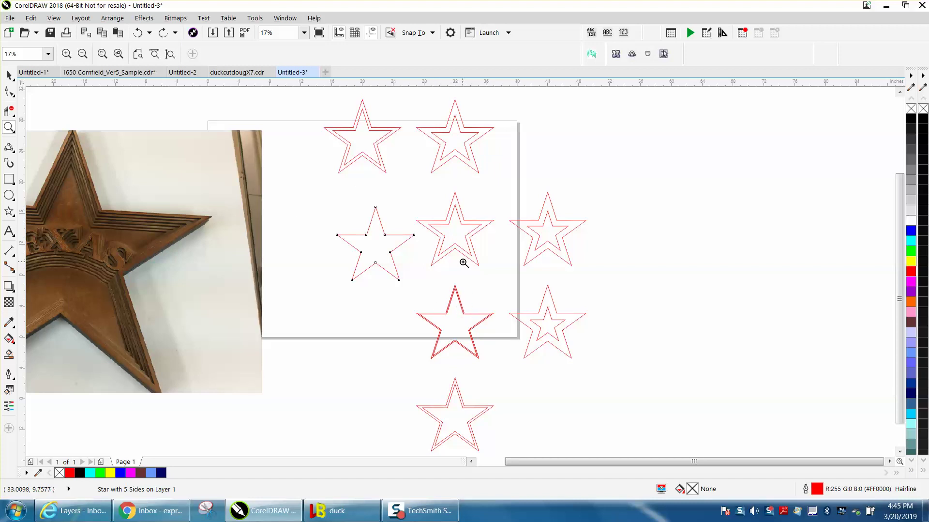
pyautogui.rightClick(447, 255)
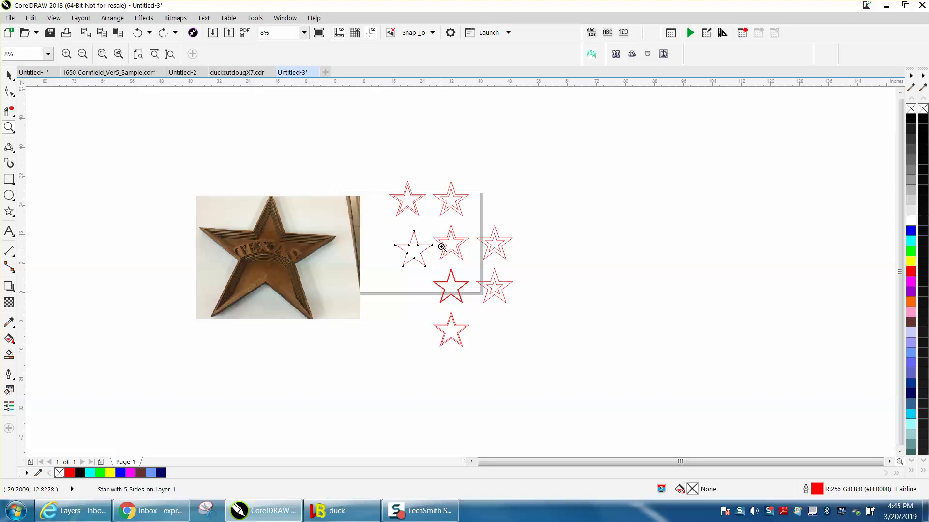
pyautogui.moveTo(385, 178); pyautogui.dragTo(565, 364)
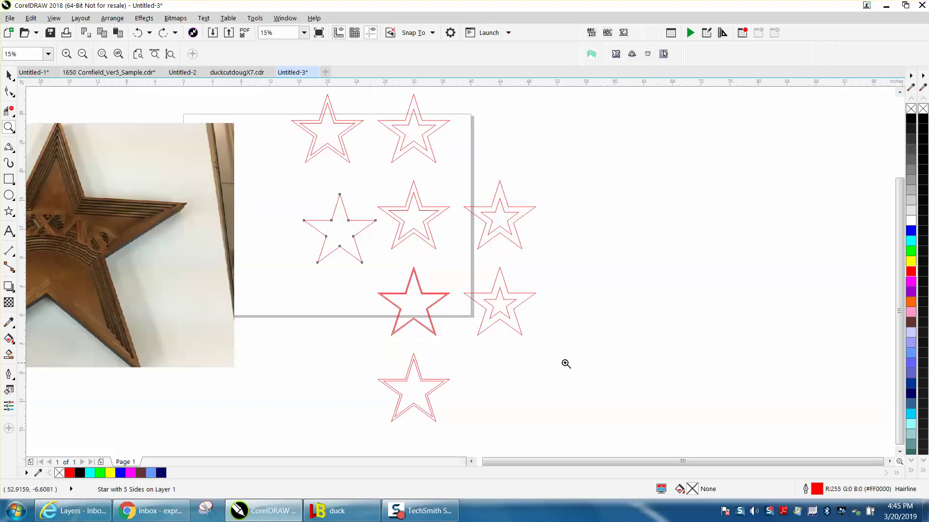